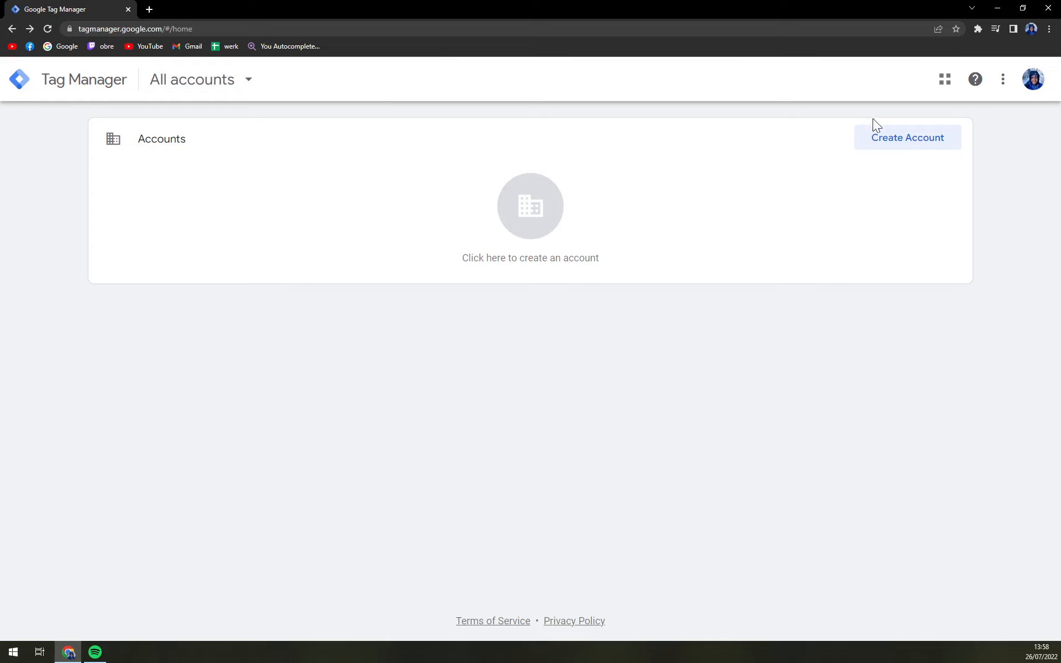
# Start a new Tag Manager account named mktutorials with Slovakia as its country.
pyautogui.click(907, 143)
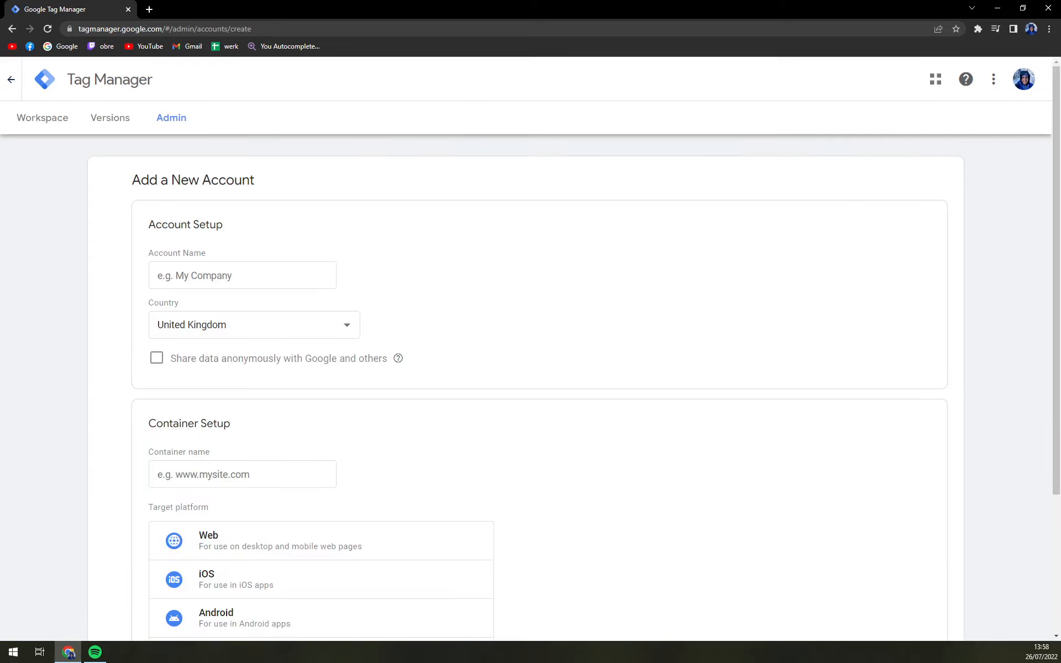
pyautogui.click(242, 276)
pyautogui.write('mktutorials')
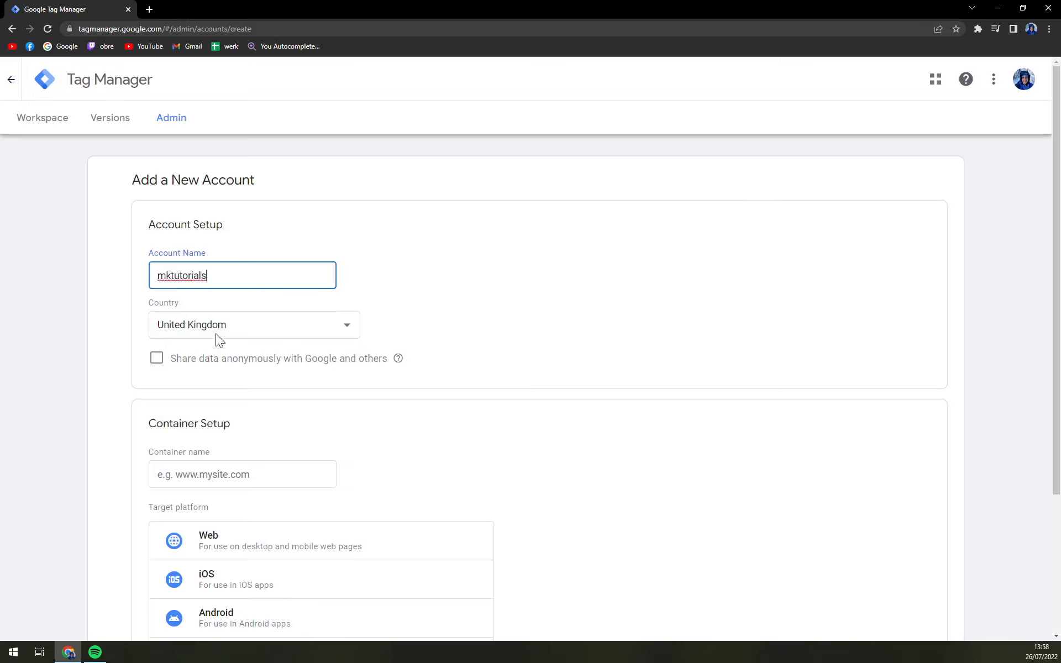
pyautogui.click(231, 329)
pyautogui.write('sl')
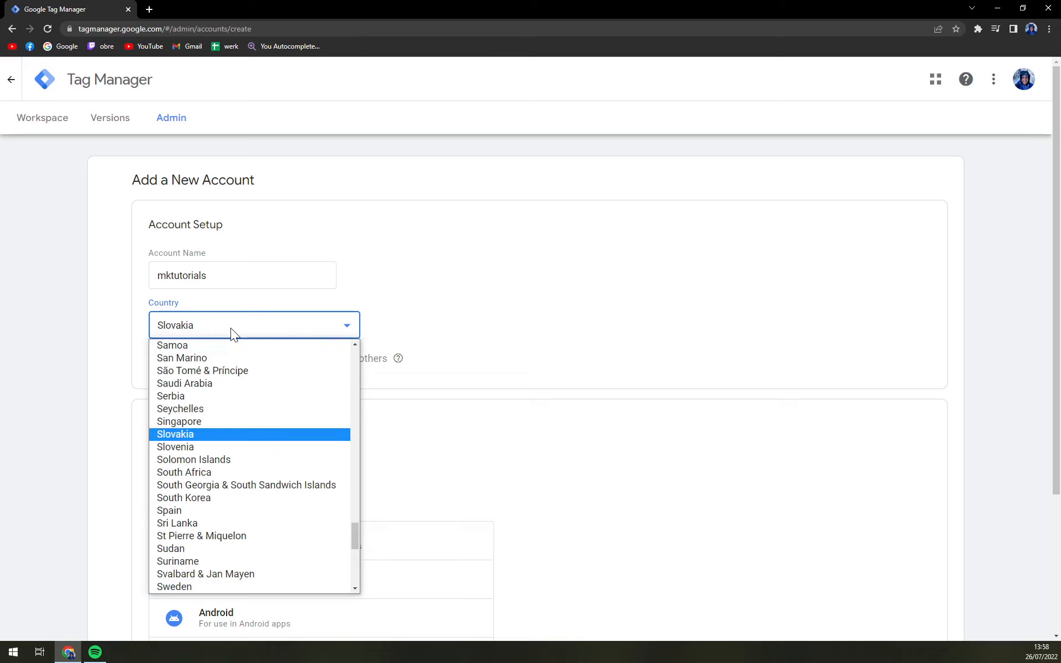
pyautogui.click(204, 435)
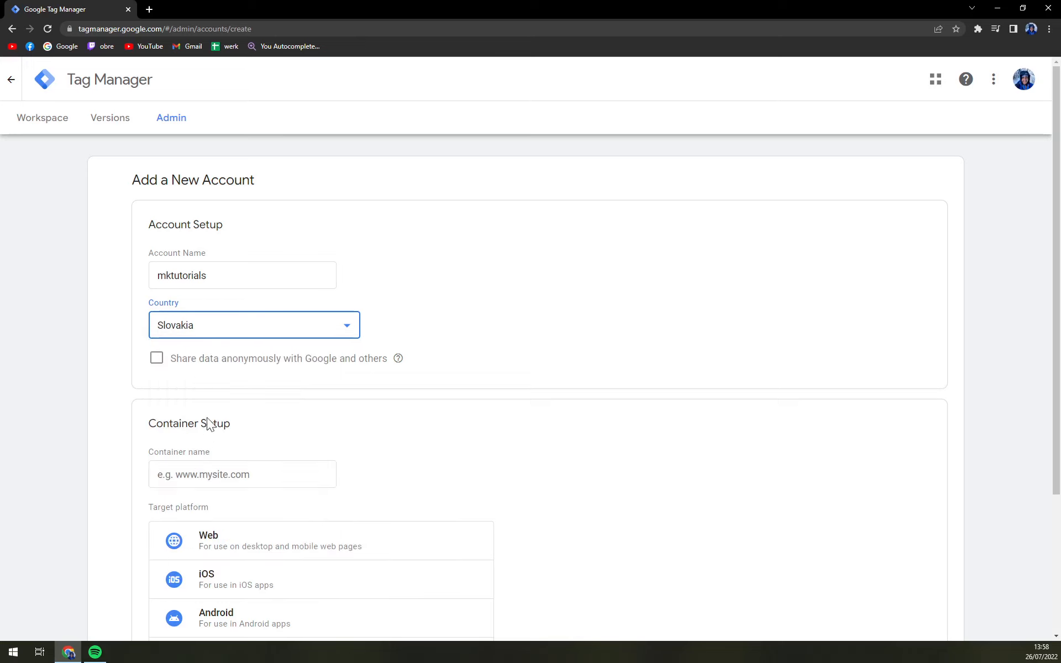
pyautogui.click(94, 370)
pyautogui.scroll(-3, 95, 395)
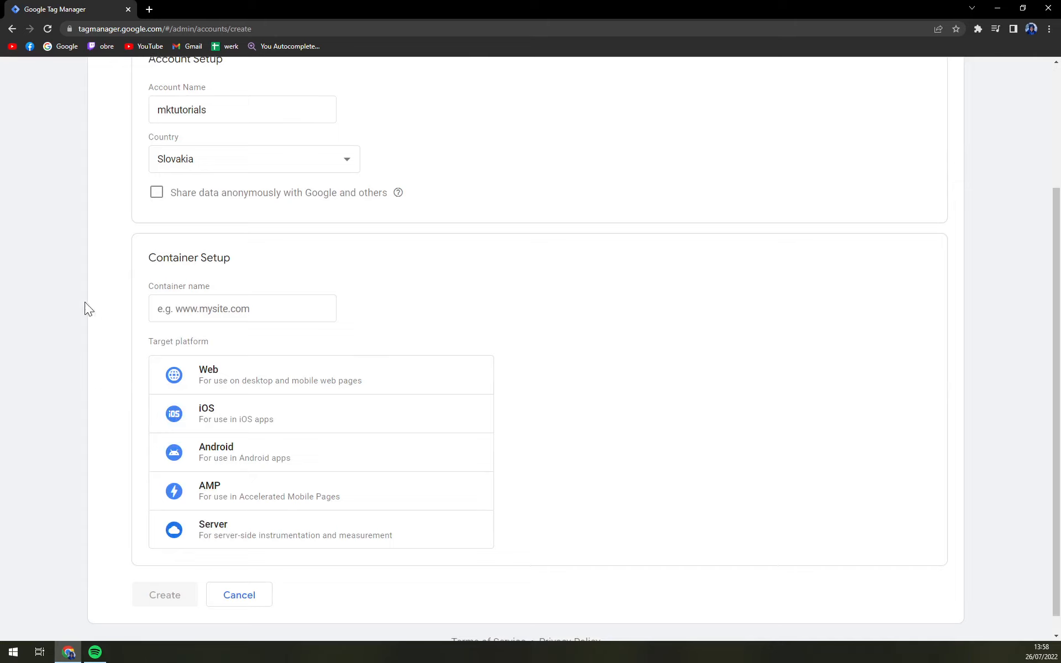
pyautogui.click(242, 309)
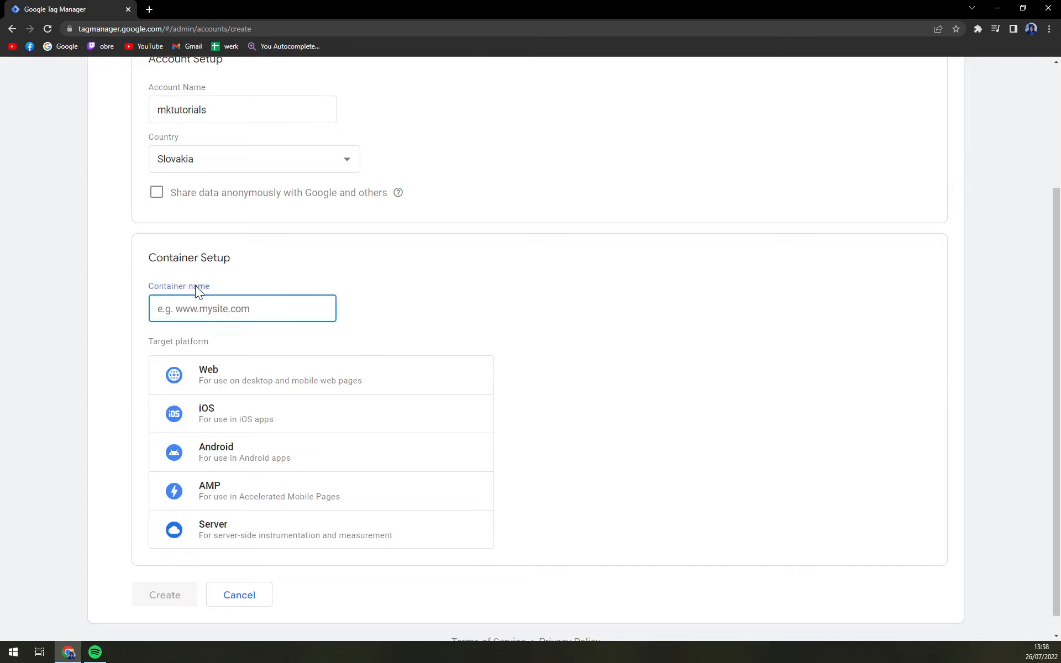
pyautogui.write('www.azet.sk')
pyautogui.click(264, 388)
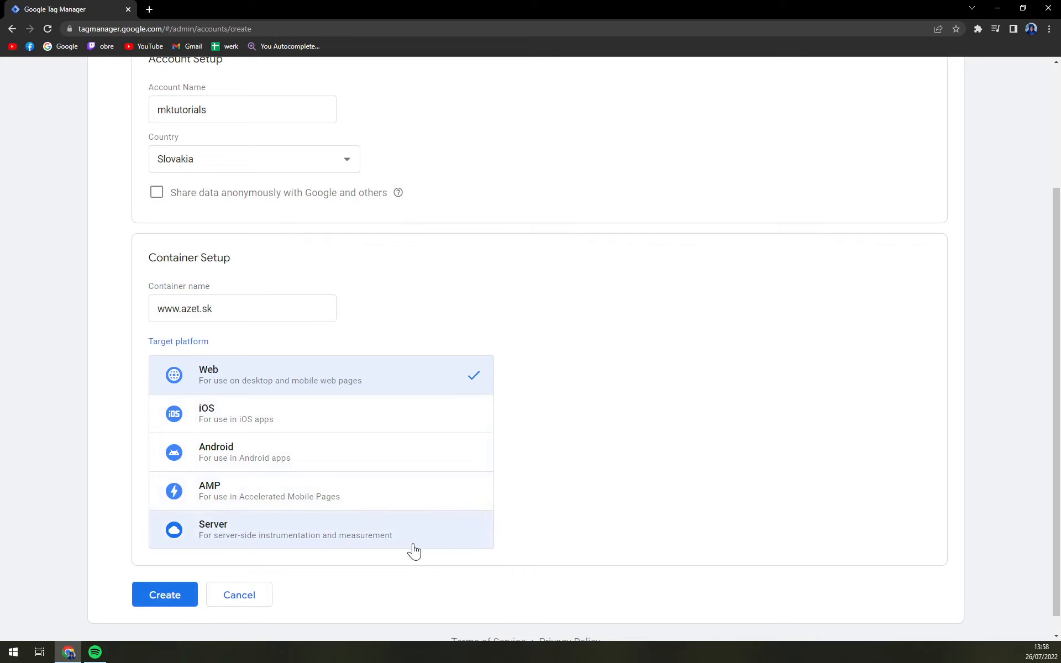
# Create the account, accepting the GDPR Data Processing Terms and the Terms of Service Agreement.
pyautogui.scroll(3, 165, 431)
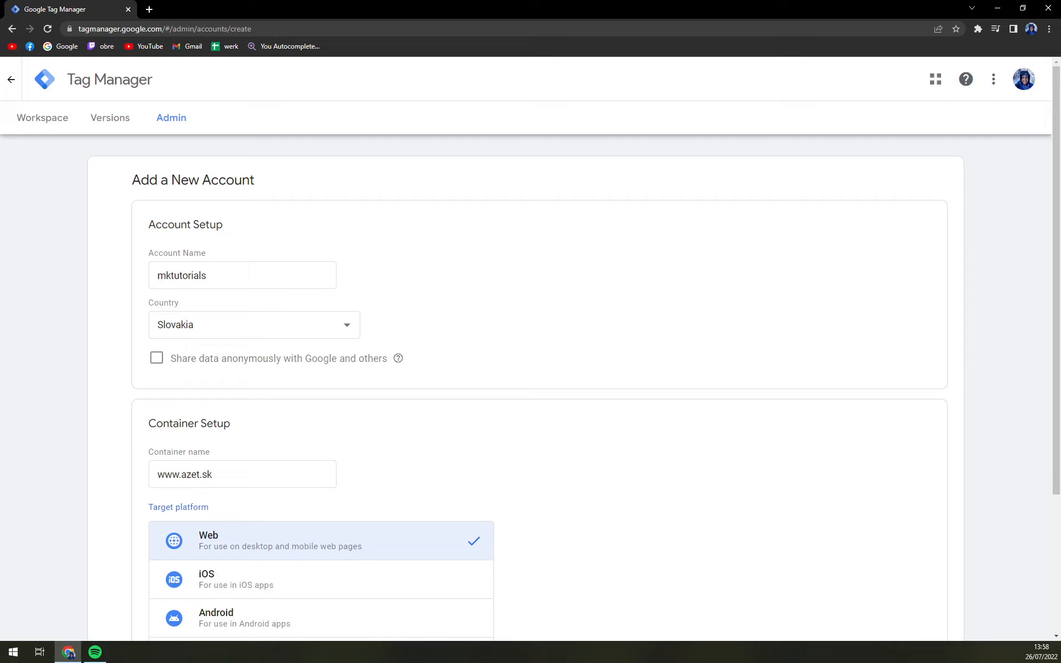
pyautogui.click(69, 652)
pyautogui.scroll(-3, 375, 374)
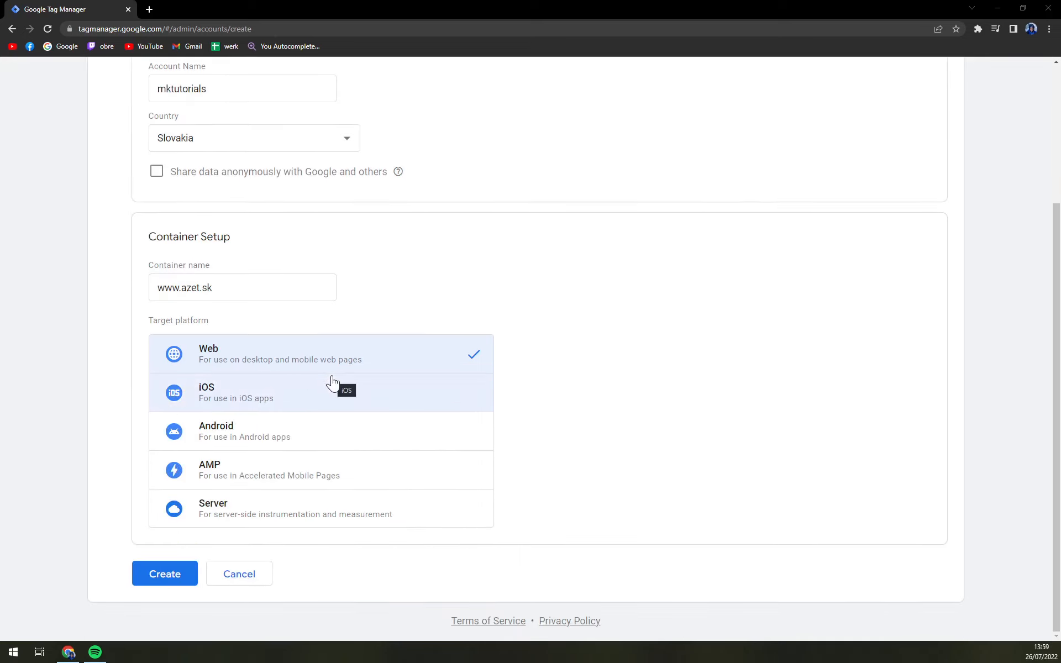
pyautogui.click(185, 574)
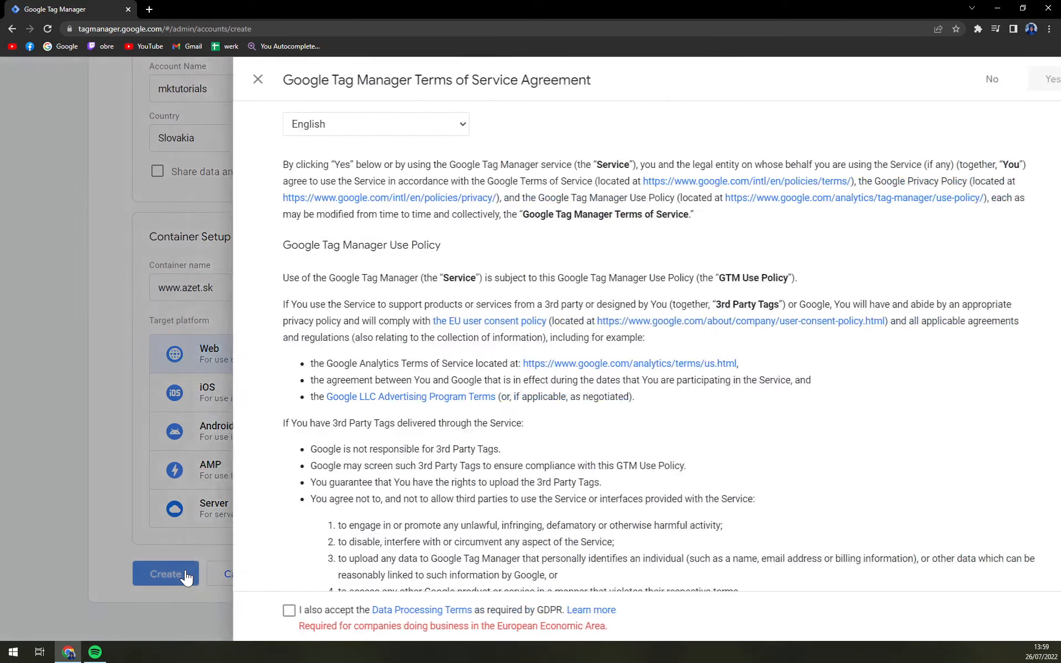
pyautogui.scroll(-5, 433, 367)
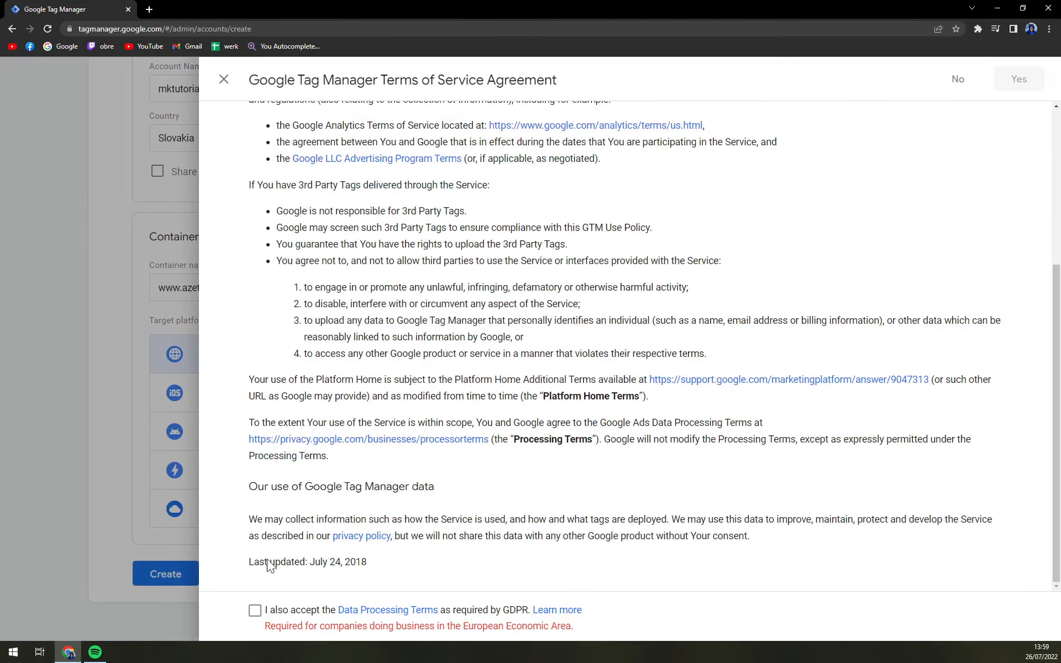
pyautogui.click(255, 610)
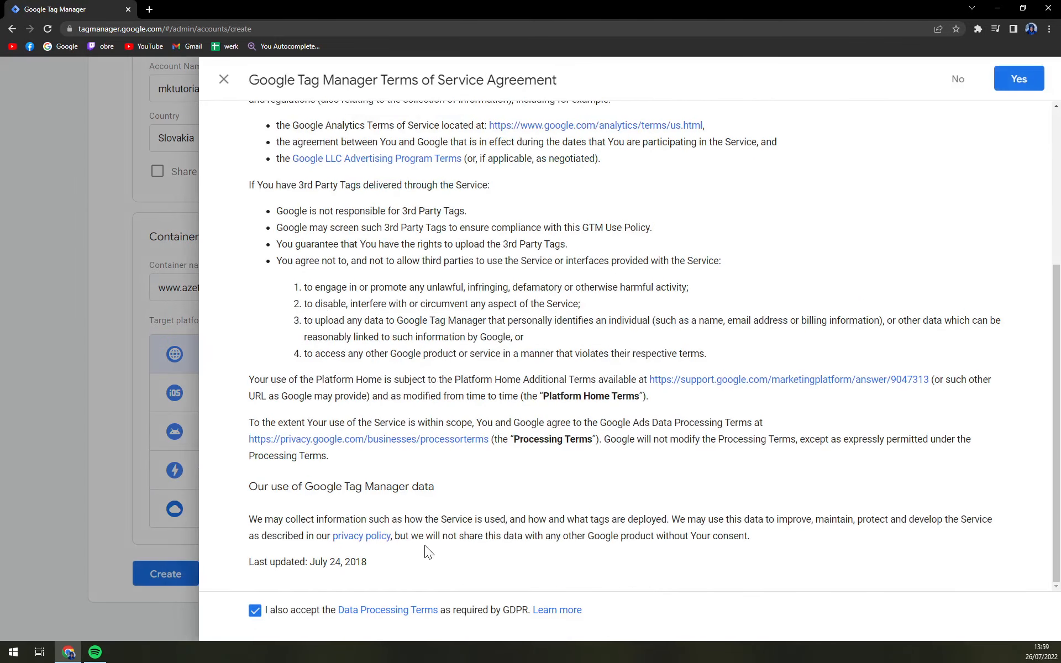
pyautogui.click(1019, 79)
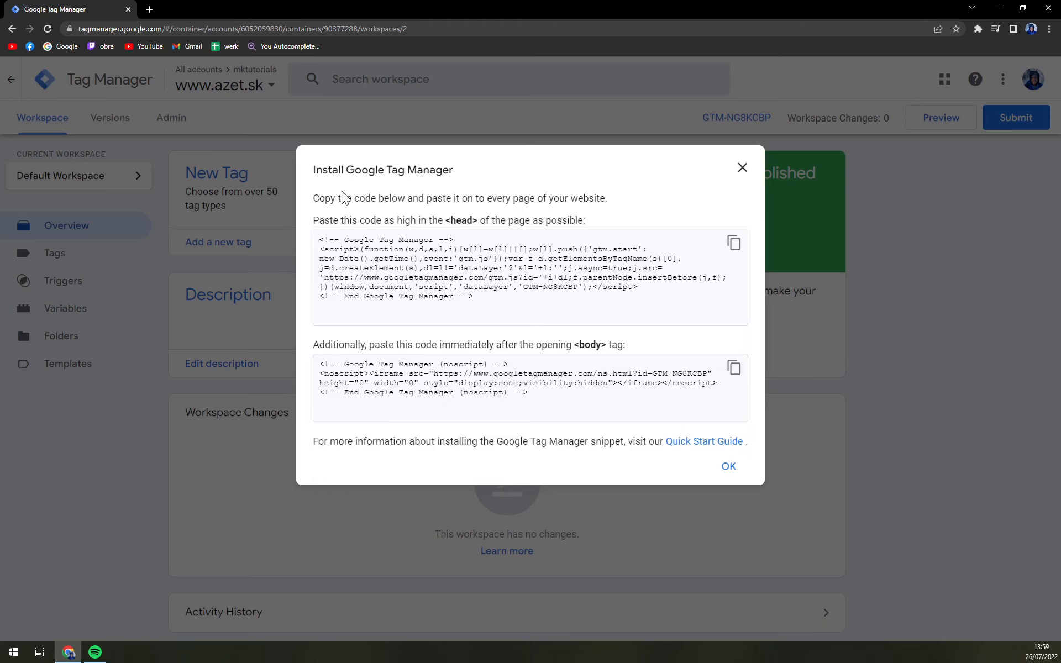
# Copy the head snippet and the body snippet for installing Google Tag Manager, and close the installation dialog.
pyautogui.click(735, 245)
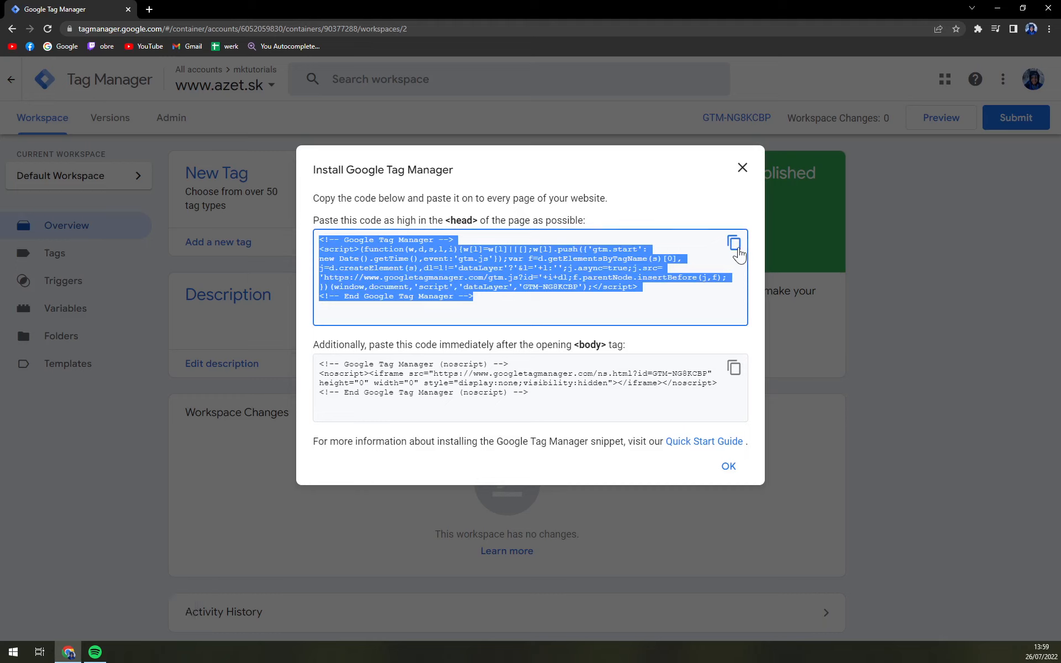
pyautogui.doubleClick(734, 245)
pyautogui.click(733, 368)
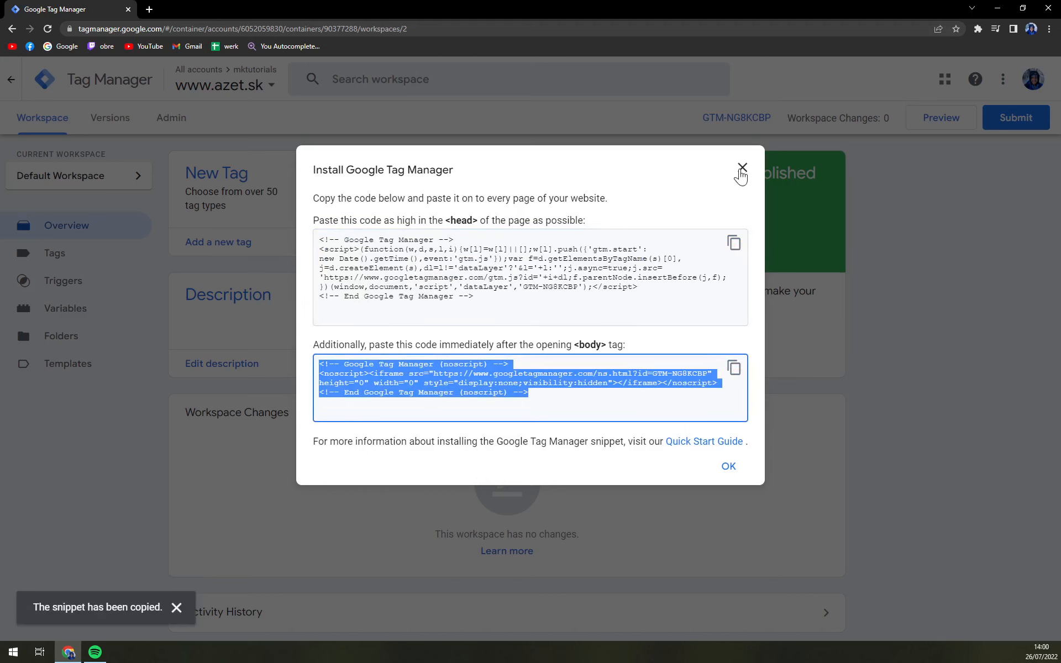
pyautogui.click(728, 466)
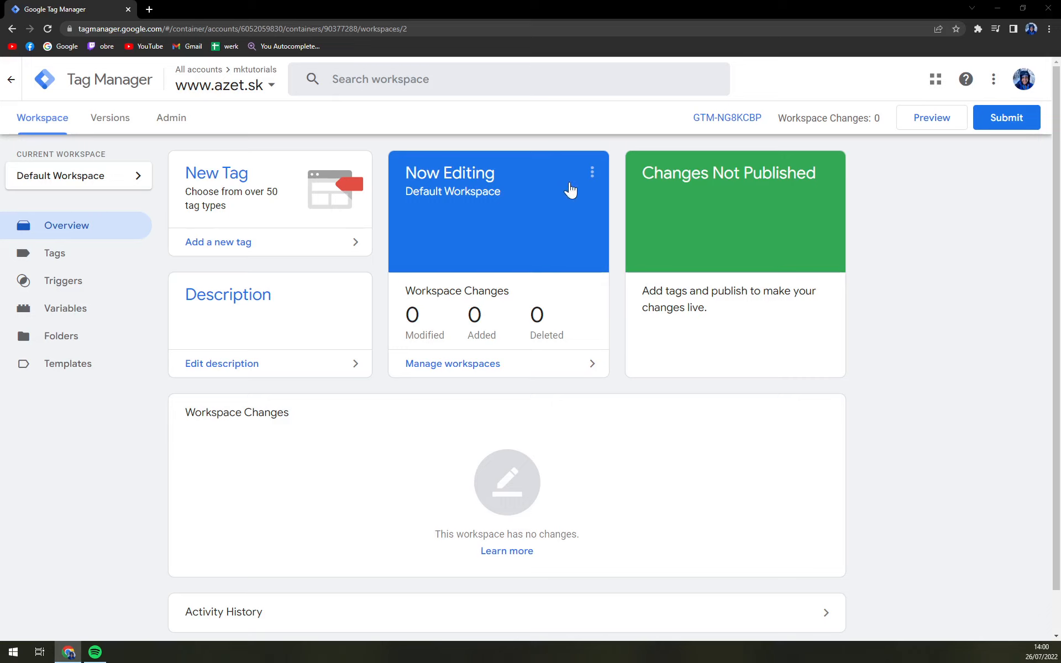
# Review the workspace overview and the container's tags, opening a blank new tag and closing it without saving.
pyautogui.click(379, 136)
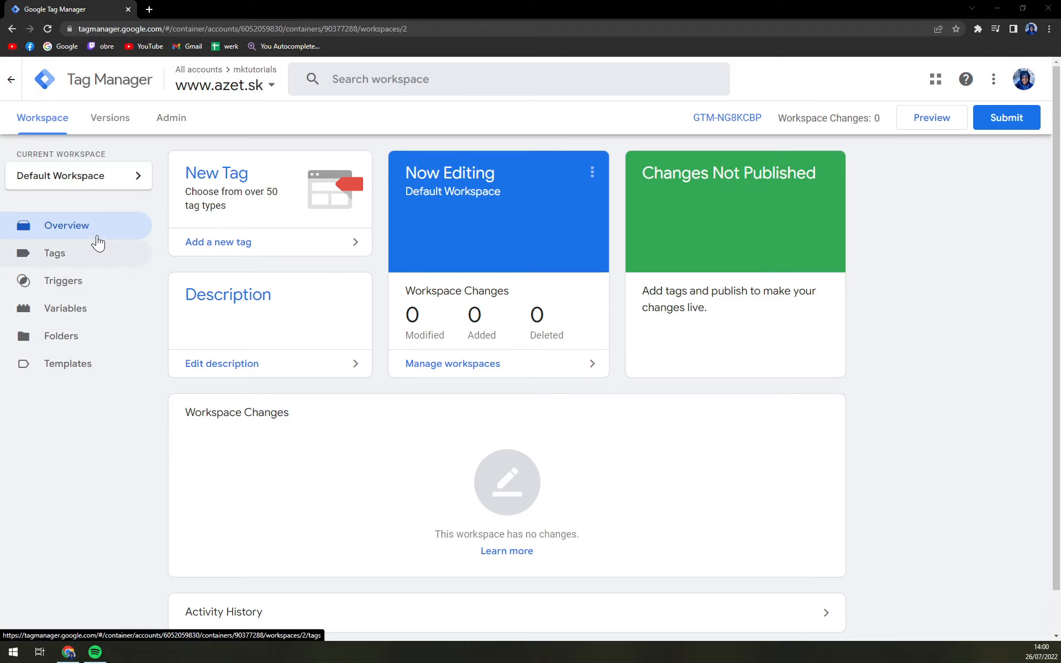
pyautogui.click(78, 234)
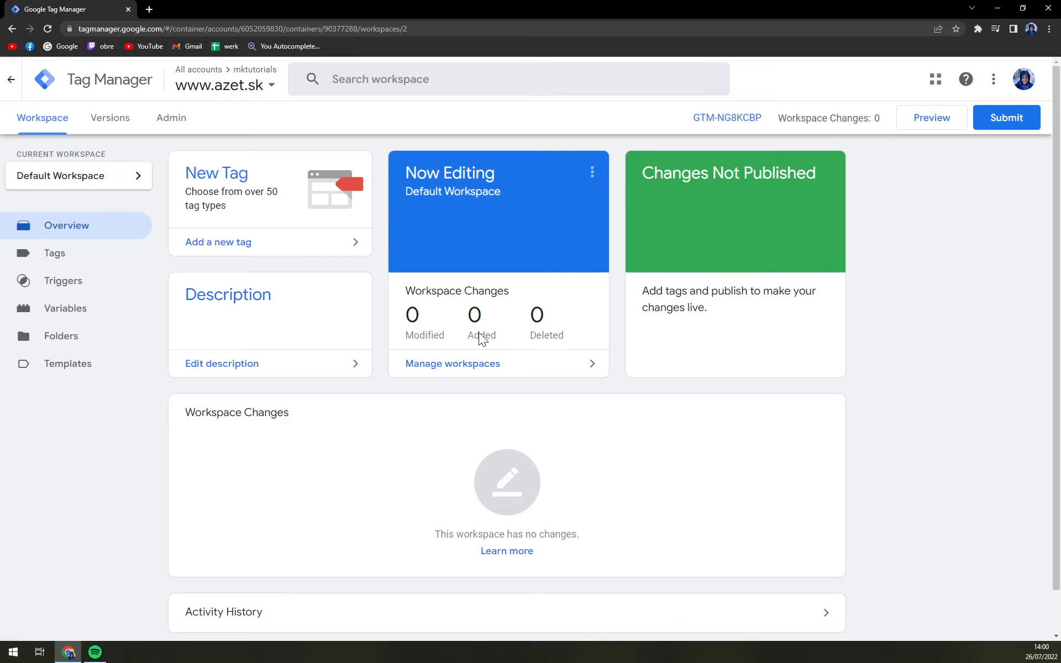
pyautogui.scroll(-1, 249, 379)
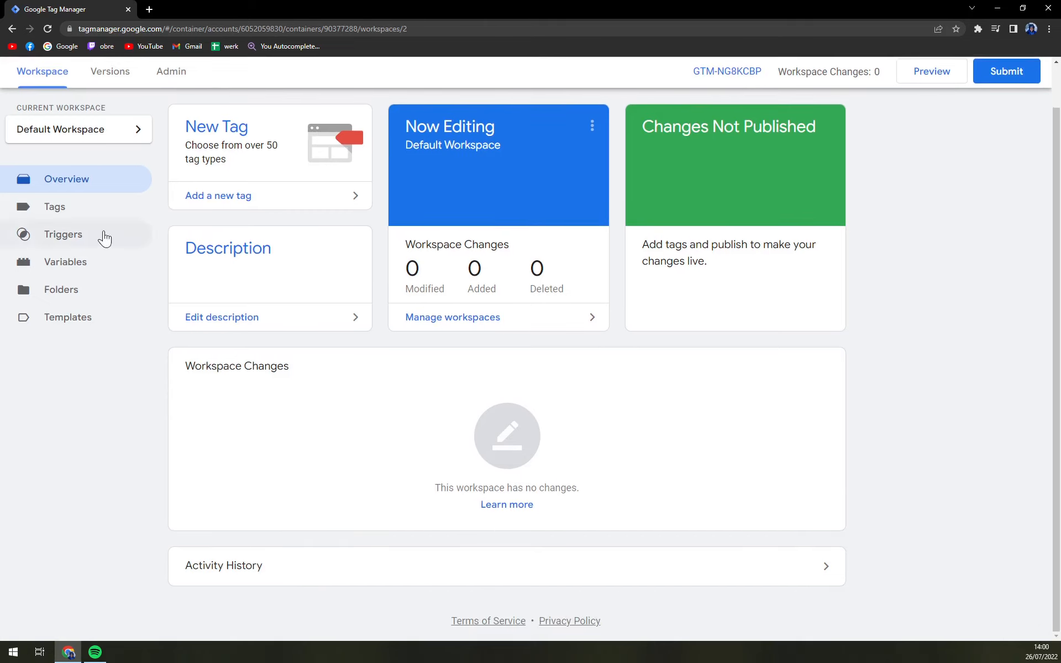
pyautogui.click(80, 213)
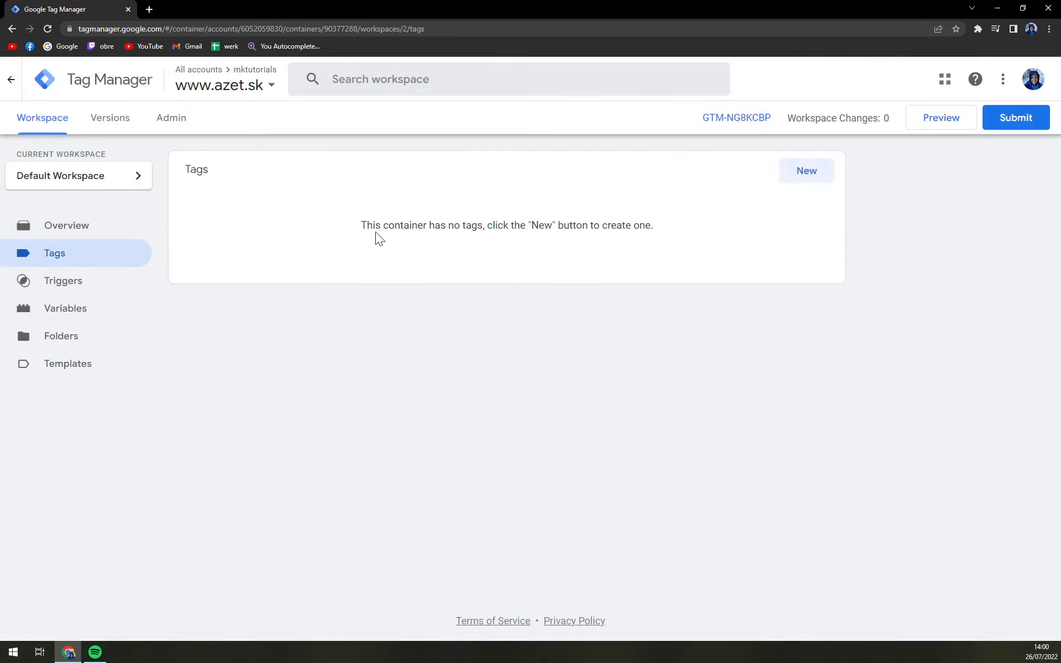
pyautogui.click(808, 176)
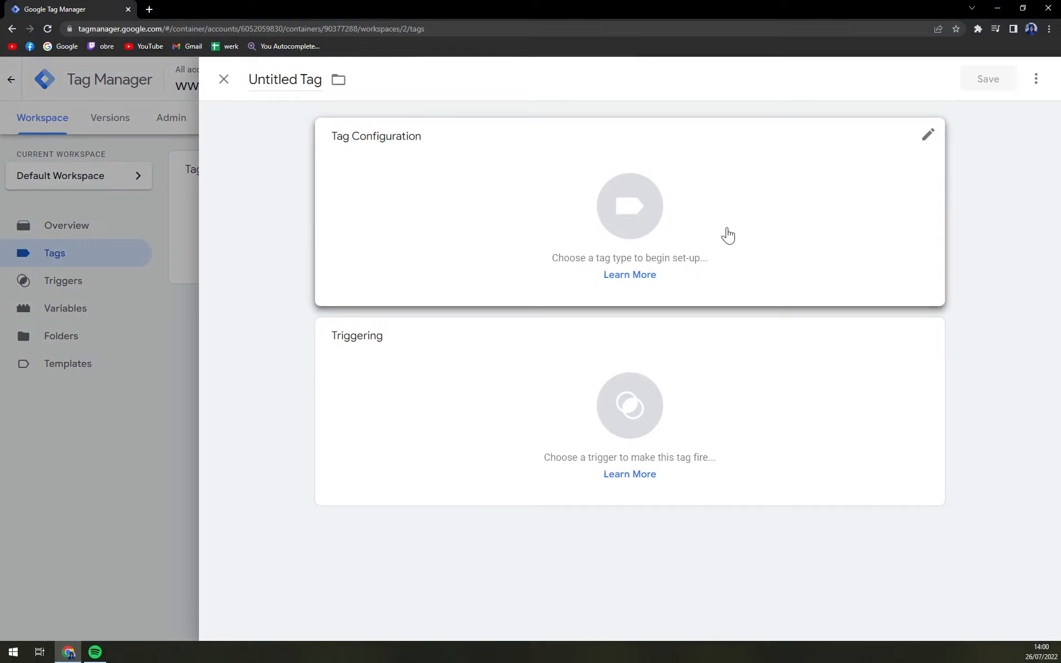
pyautogui.click(221, 82)
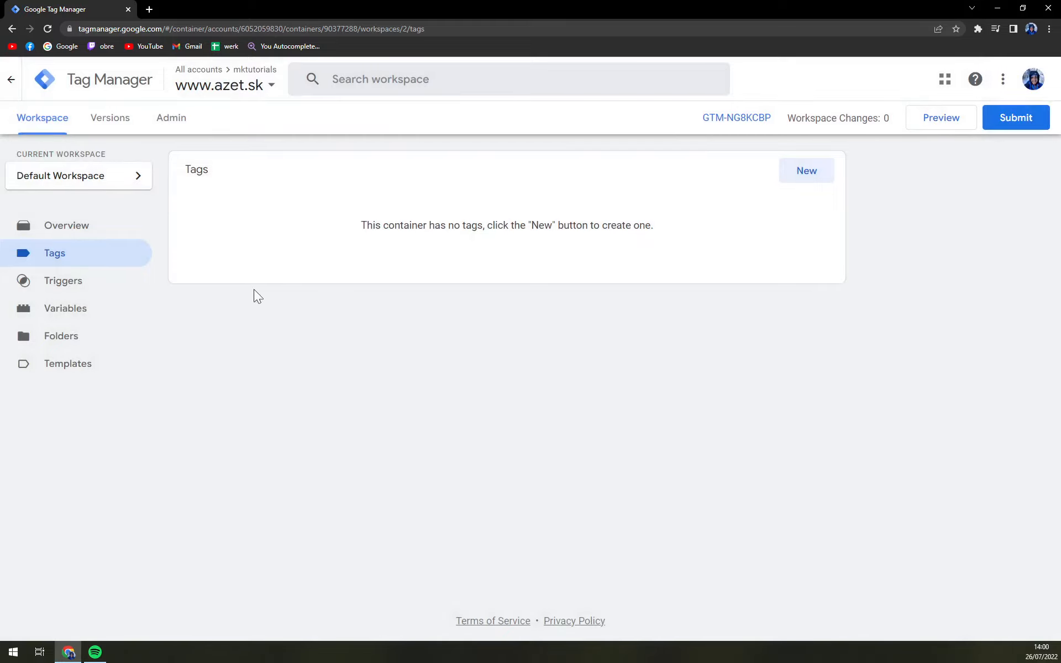
# Inspect the blank form for a new trigger, close it without saving, and view the container's variables.
pyautogui.click(84, 286)
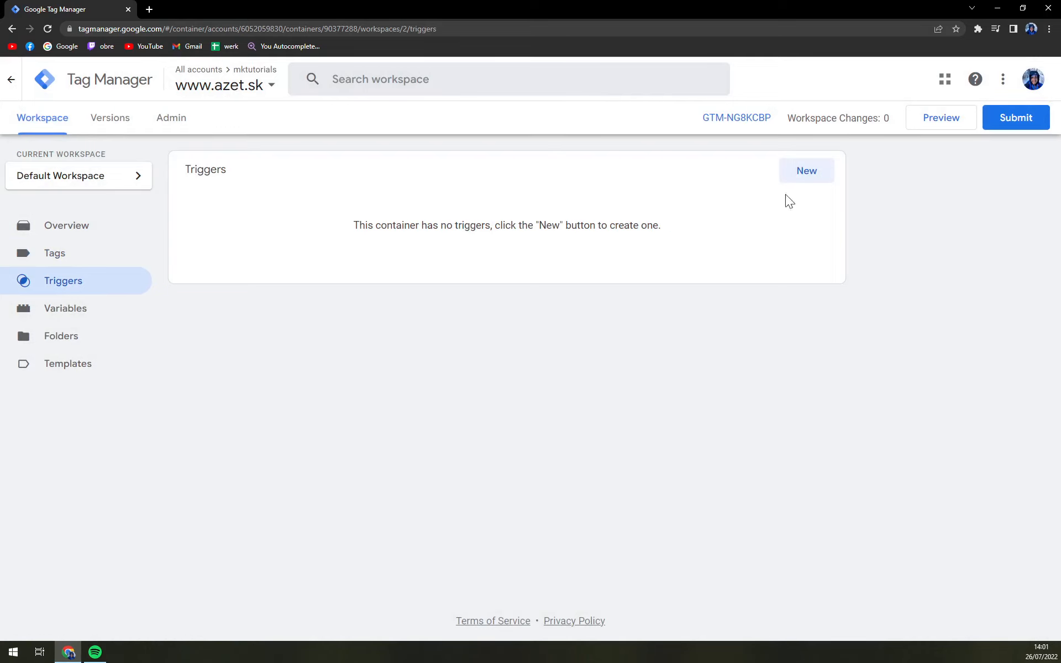
pyautogui.click(807, 173)
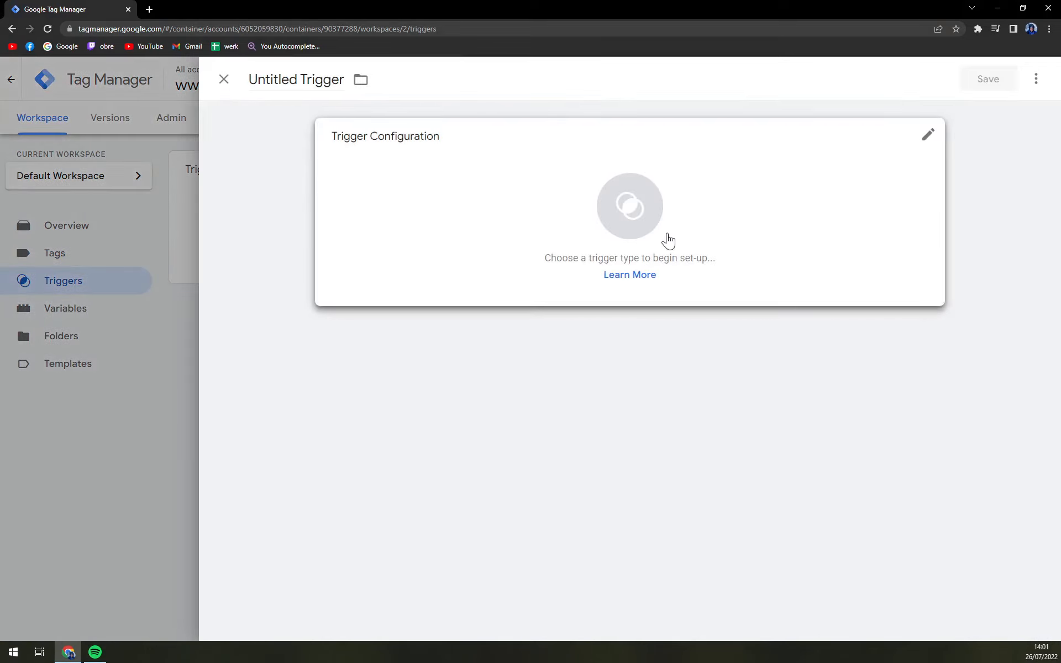
pyautogui.click(224, 79)
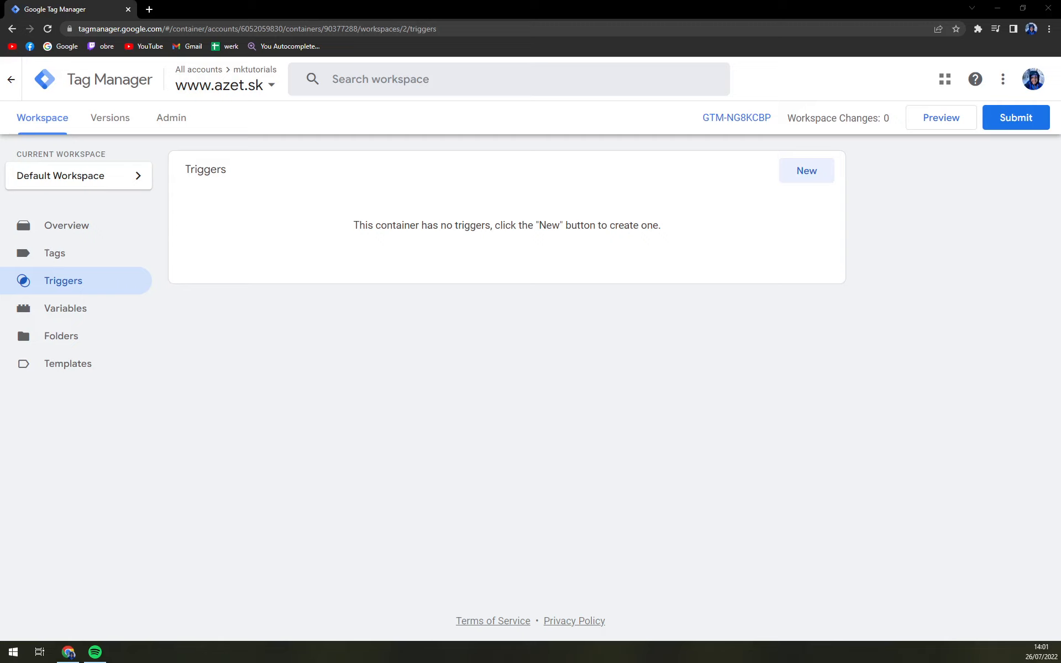
pyautogui.click(81, 320)
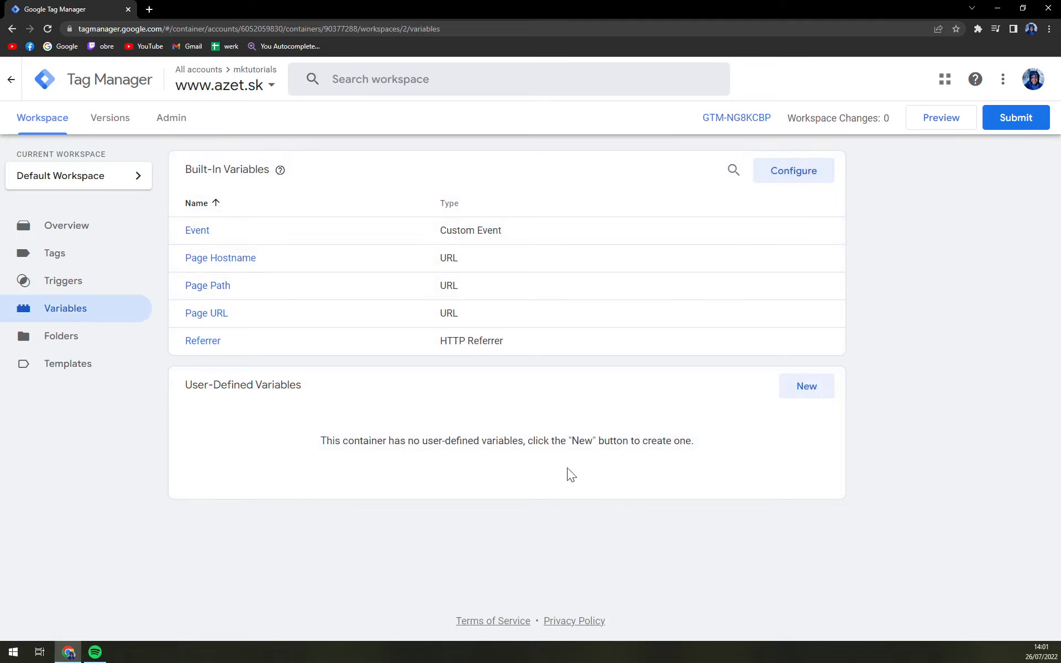
# Create a new folder named tutorial in the workspace.
pyautogui.click(92, 344)
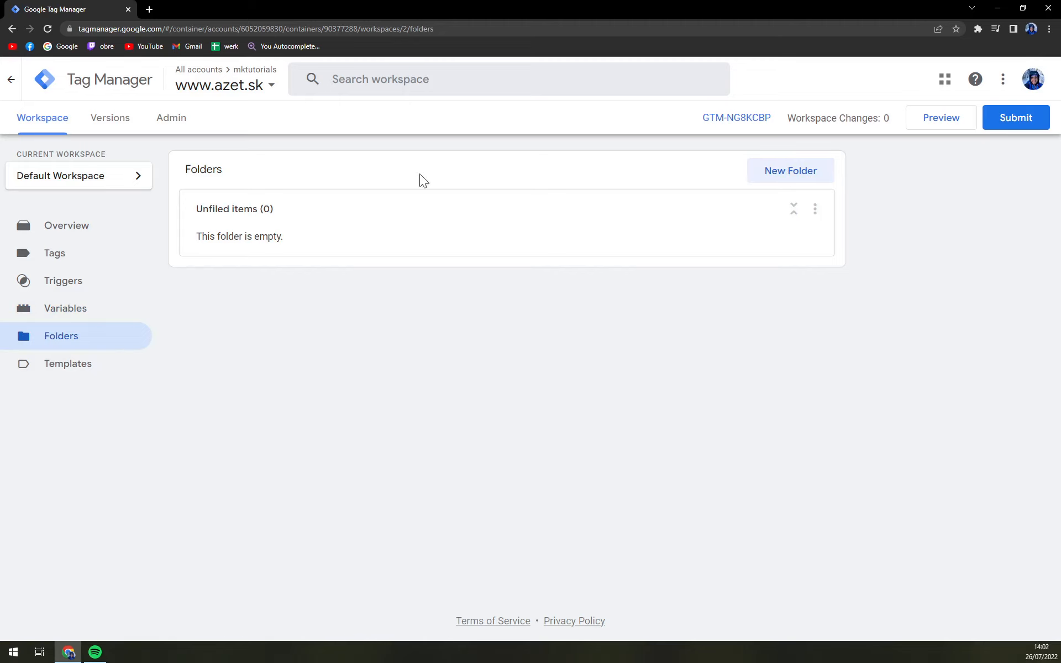
pyautogui.click(816, 173)
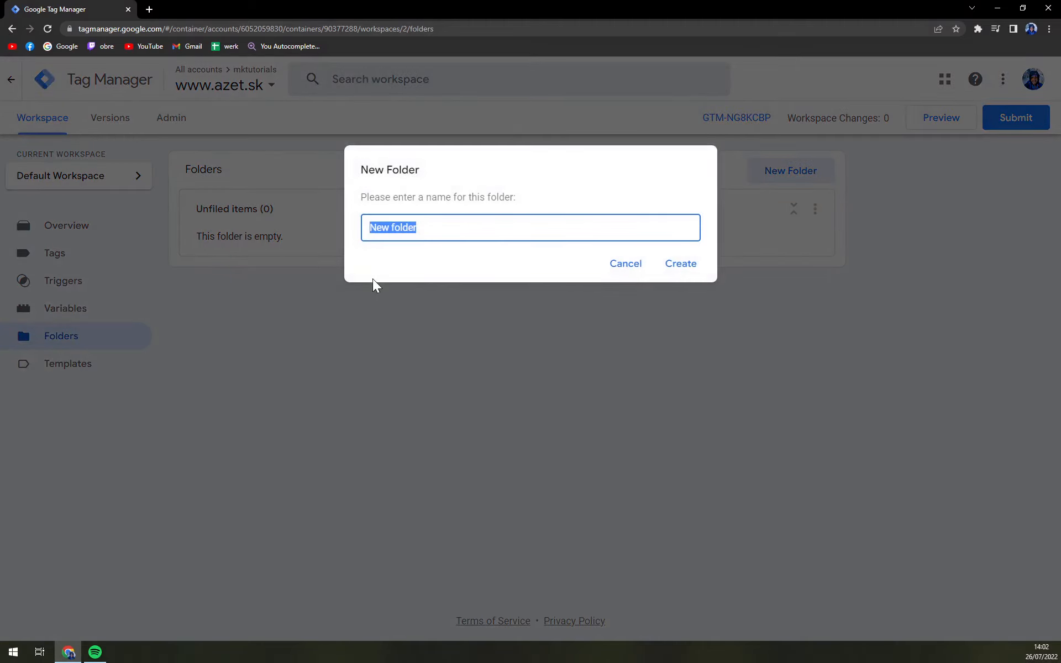
pyautogui.write('tutorial')
pyautogui.click(680, 263)
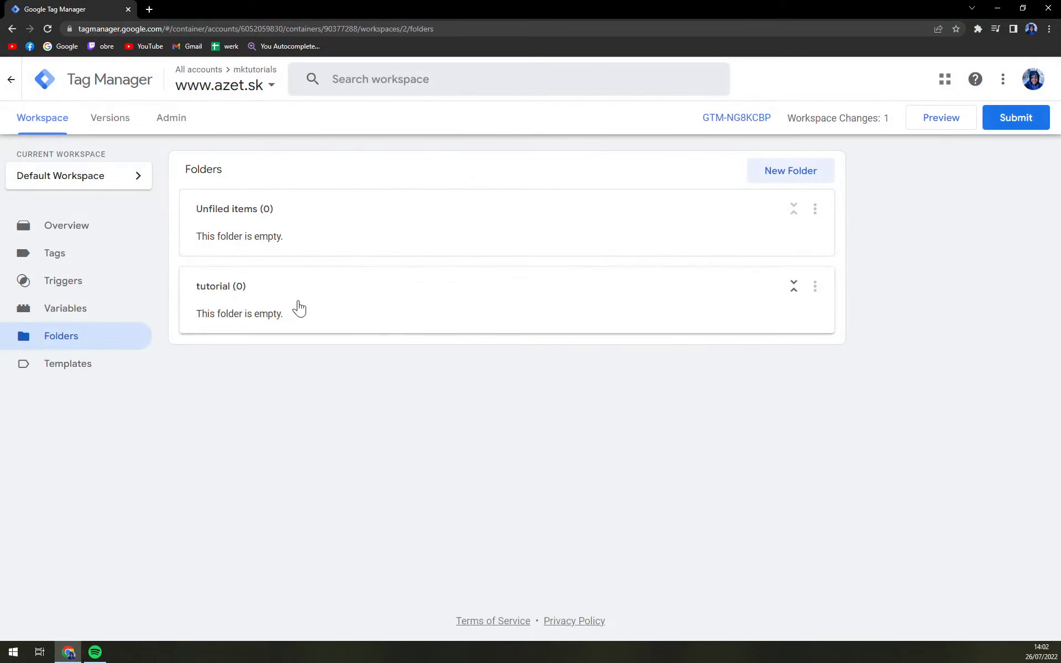
# Browse the community gallery of tag templates and close it without importing one.
pyautogui.click(61, 365)
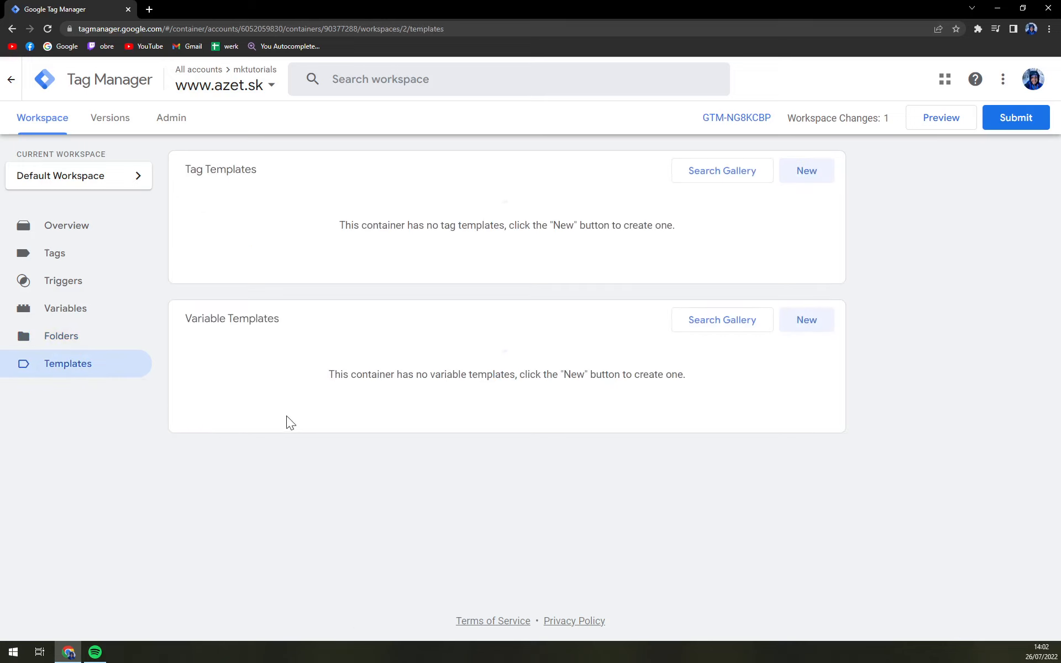
pyautogui.click(708, 175)
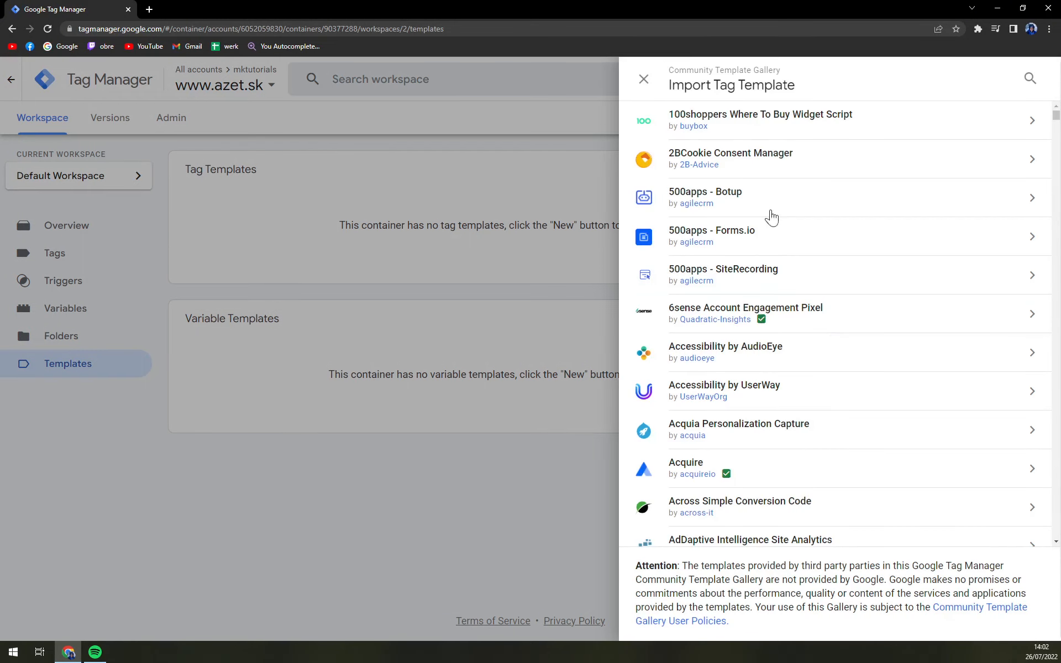
pyautogui.scroll(-6, 747, 176)
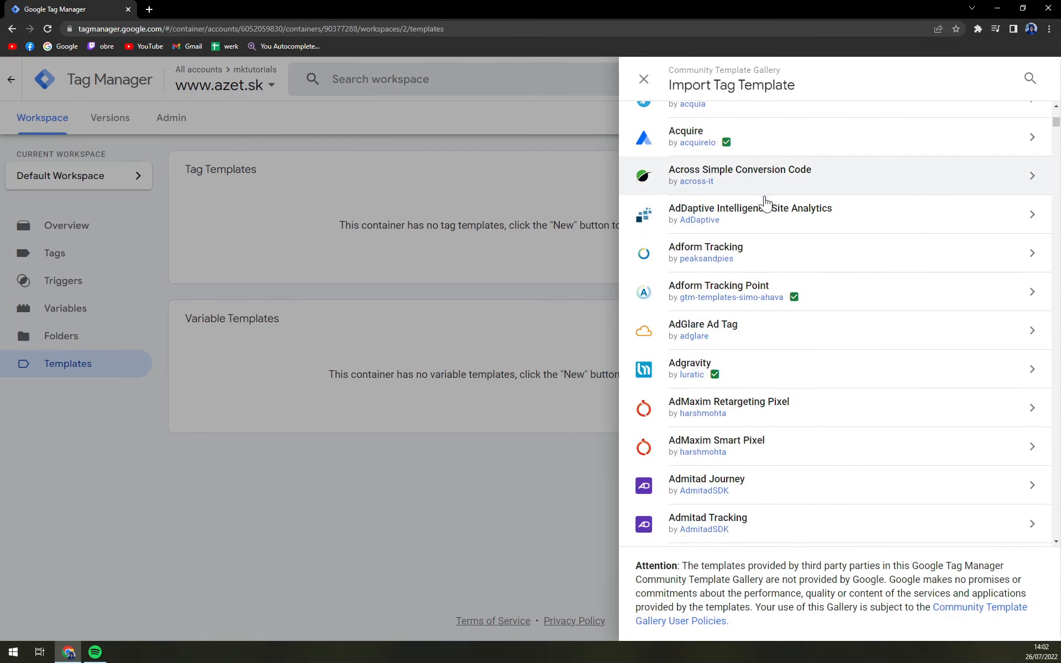
pyautogui.scroll(6, 779, 243)
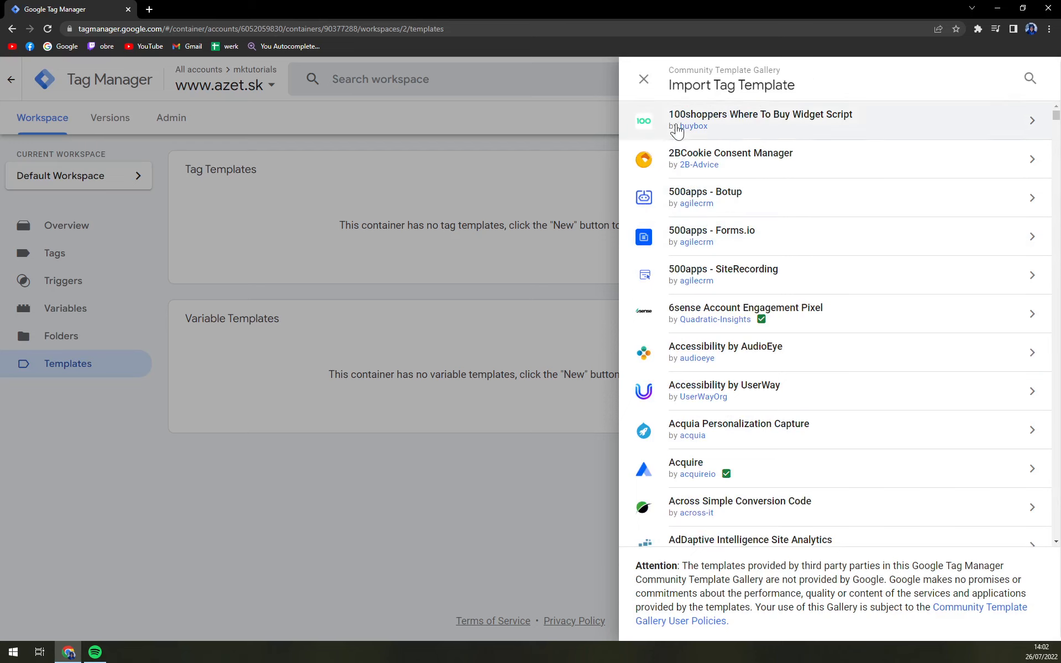
pyautogui.click(643, 79)
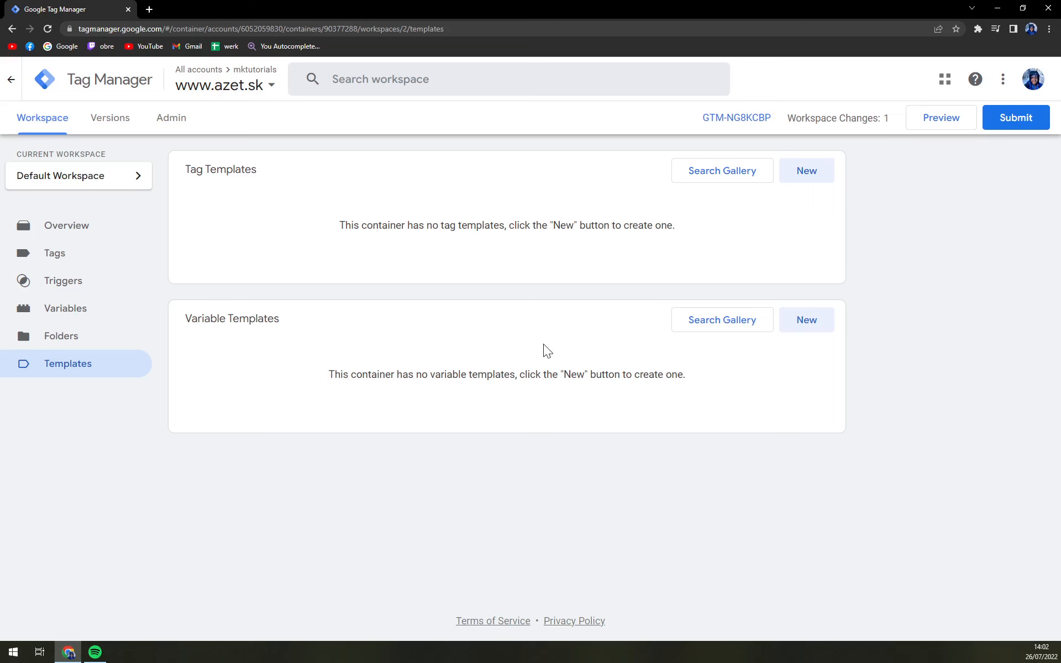
# Browse the community gallery of variable templates and close it without importing one.
pyautogui.click(722, 330)
pyautogui.scroll(-5, 822, 359)
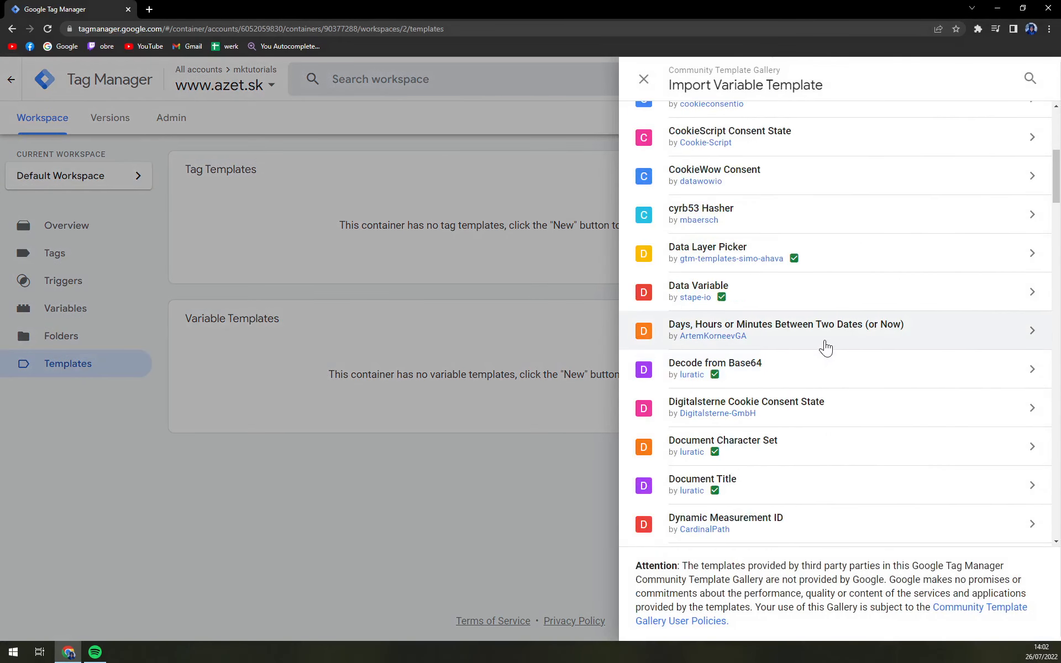
pyautogui.scroll(6, 823, 354)
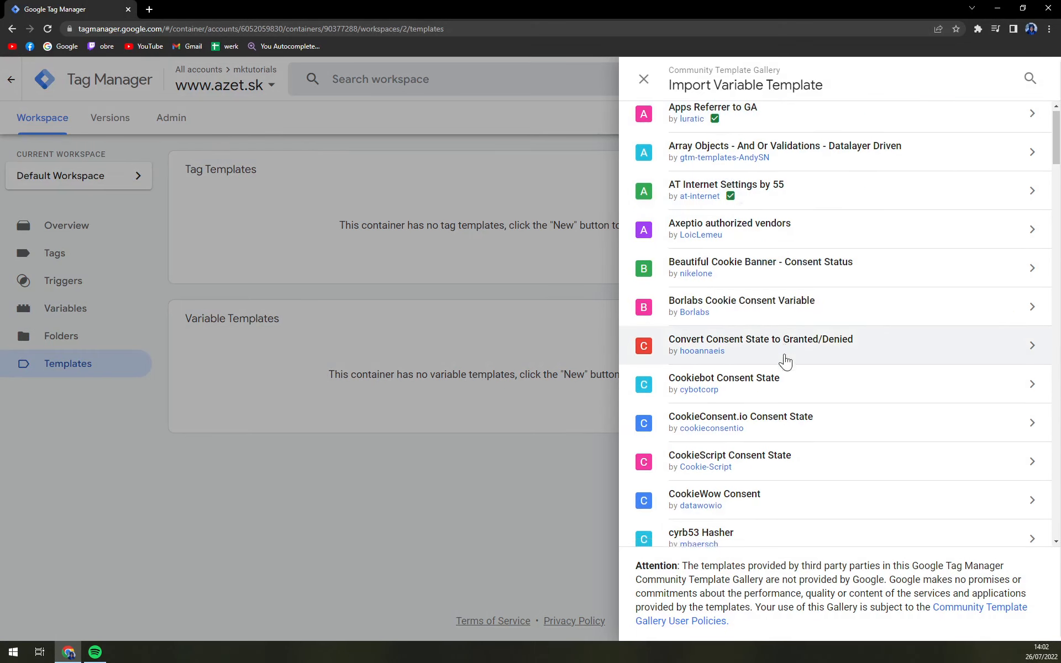
pyautogui.scroll(-15, 764, 411)
pyautogui.scroll(-20, 764, 411)
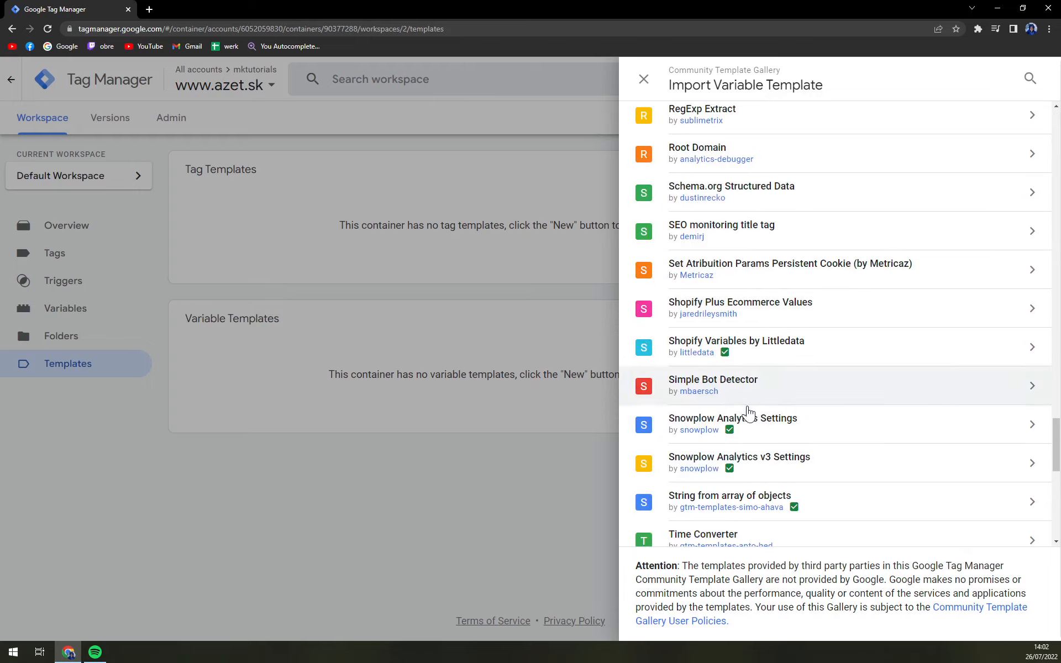
pyautogui.click(425, 496)
# View the container's version list and the administration options for the account and container.
pyautogui.click(126, 133)
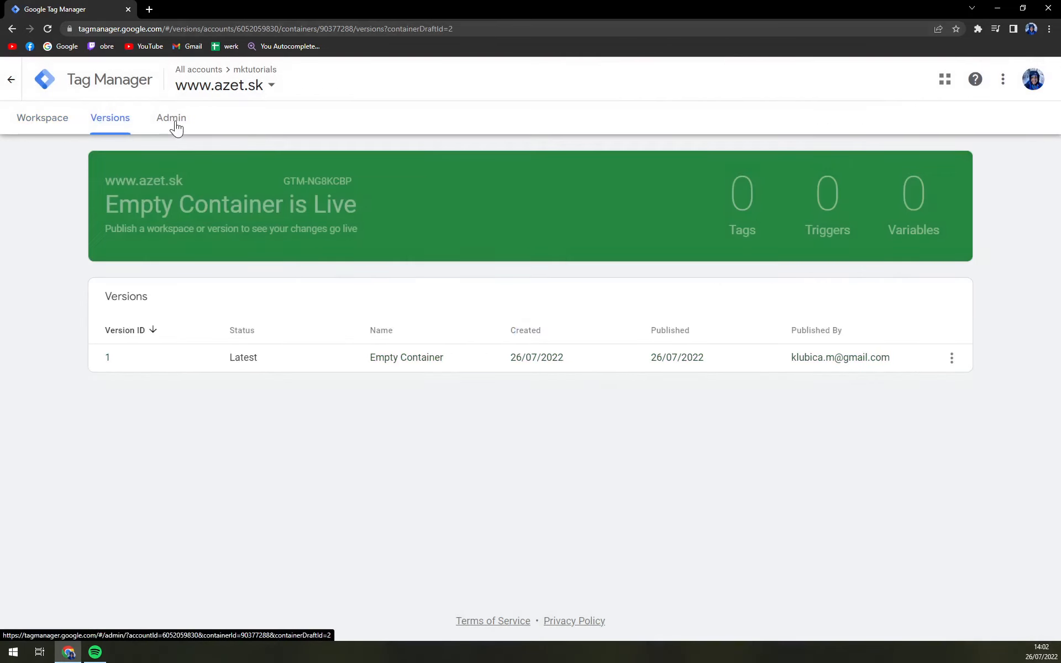
pyautogui.click(170, 122)
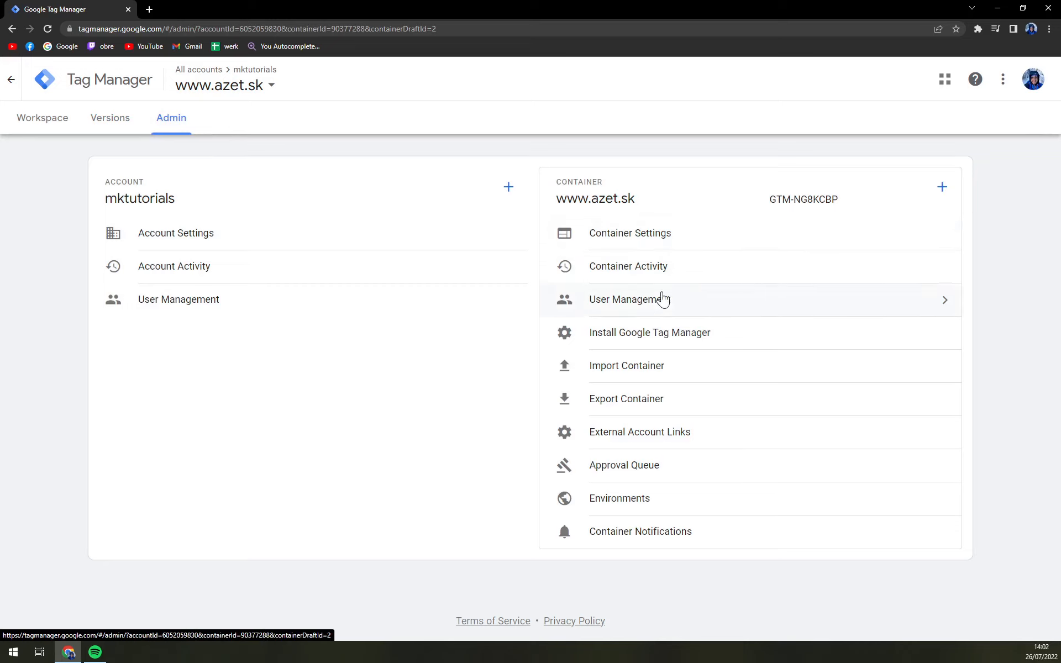
# Check the container's Google Tag Manager installation instructions and its export choices, closing both without exporting.
pyautogui.click(687, 348)
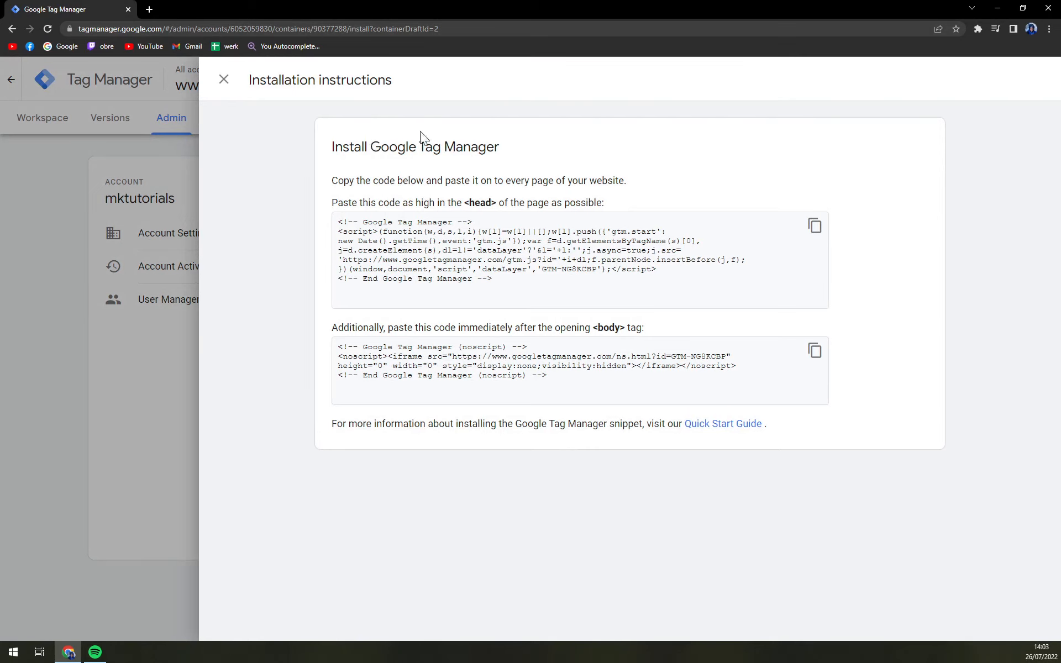
pyautogui.click(224, 79)
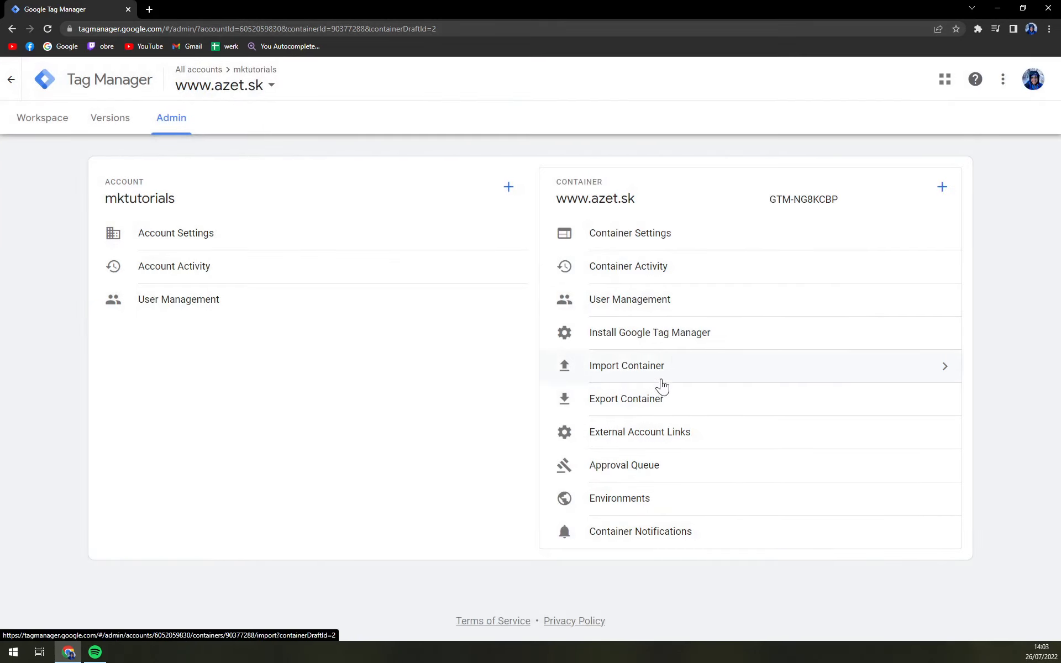
pyautogui.click(661, 408)
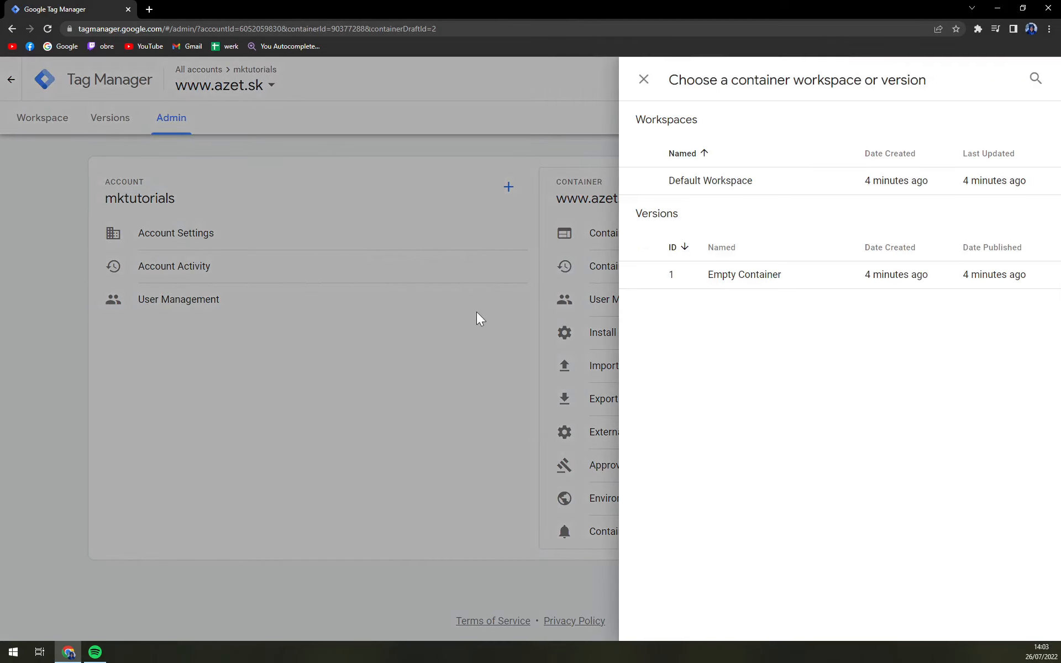
pyautogui.click(410, 383)
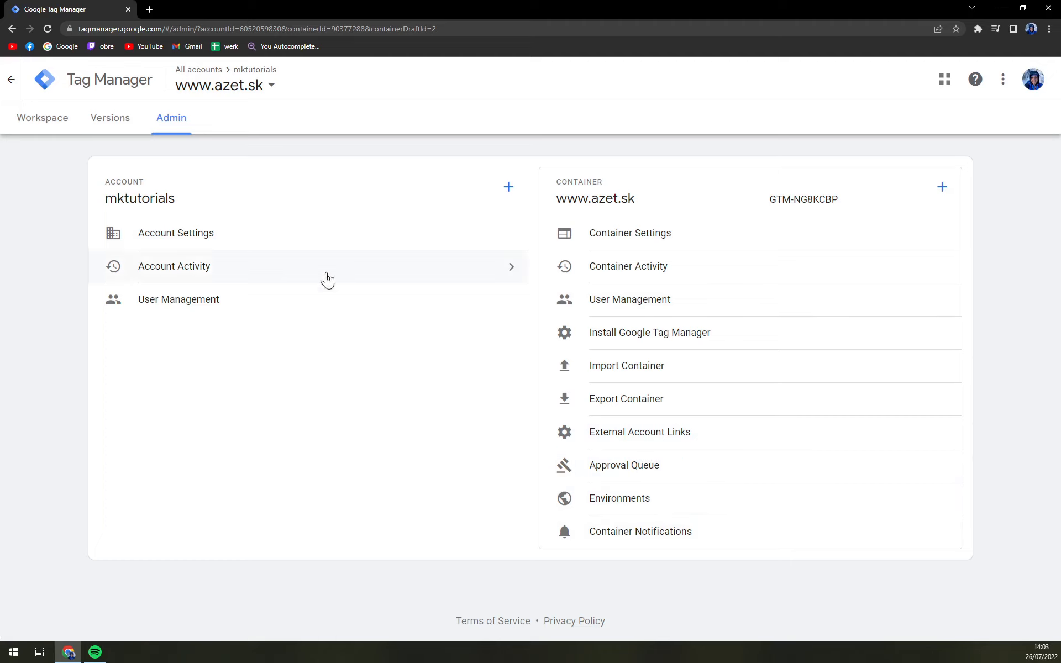
# Review the account's activity log and its account settings, leaving without saving any changes.
pyautogui.click(202, 274)
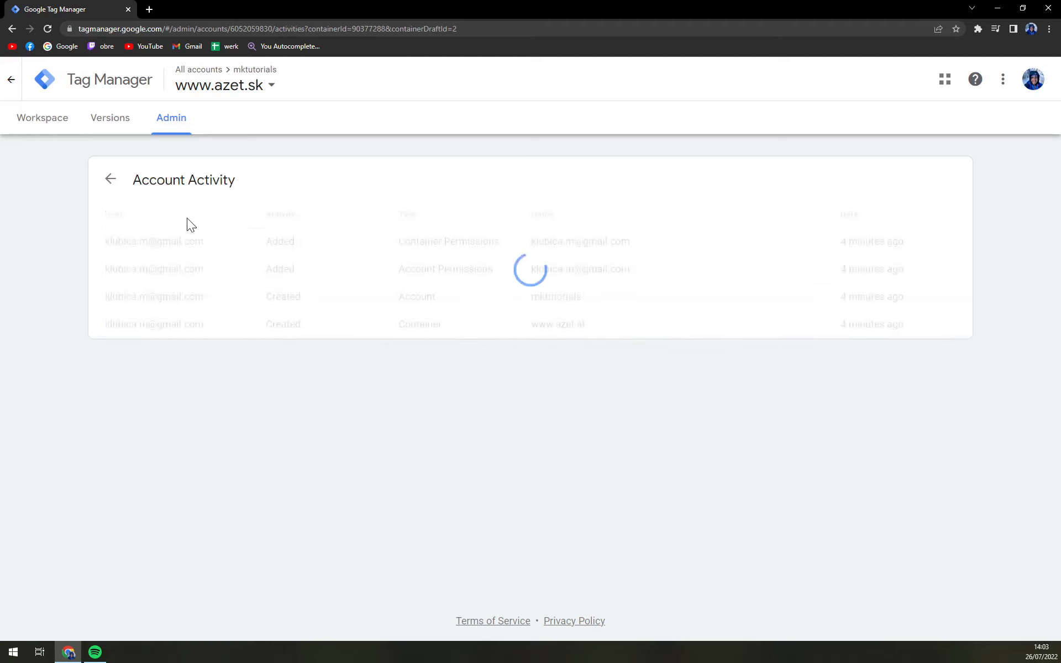
pyautogui.click(108, 183)
pyautogui.click(175, 234)
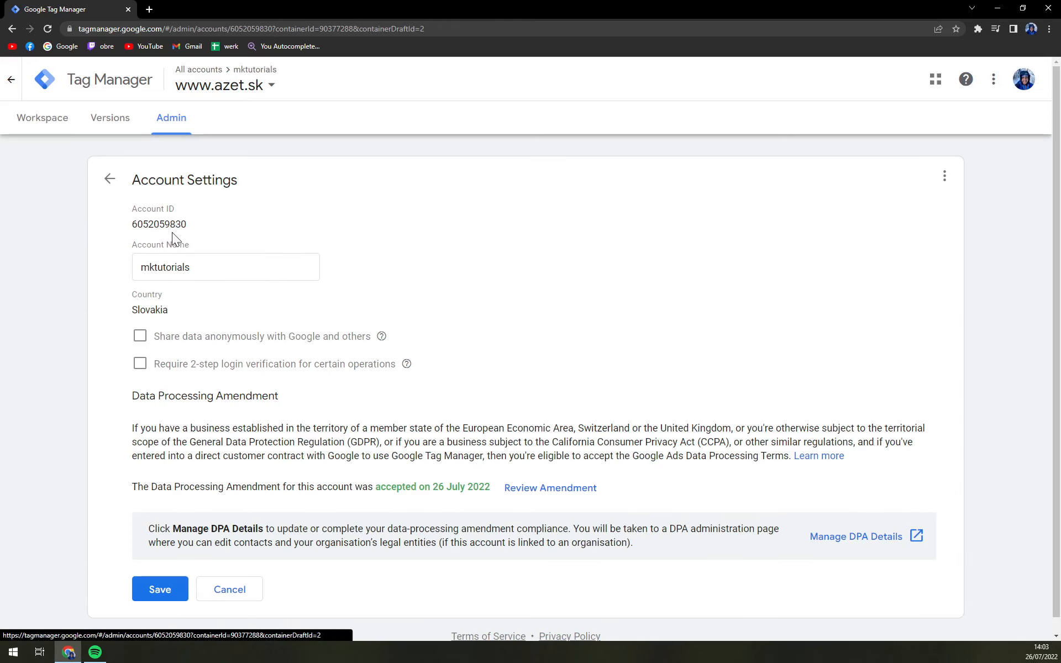
pyautogui.scroll(-1, 360, 337)
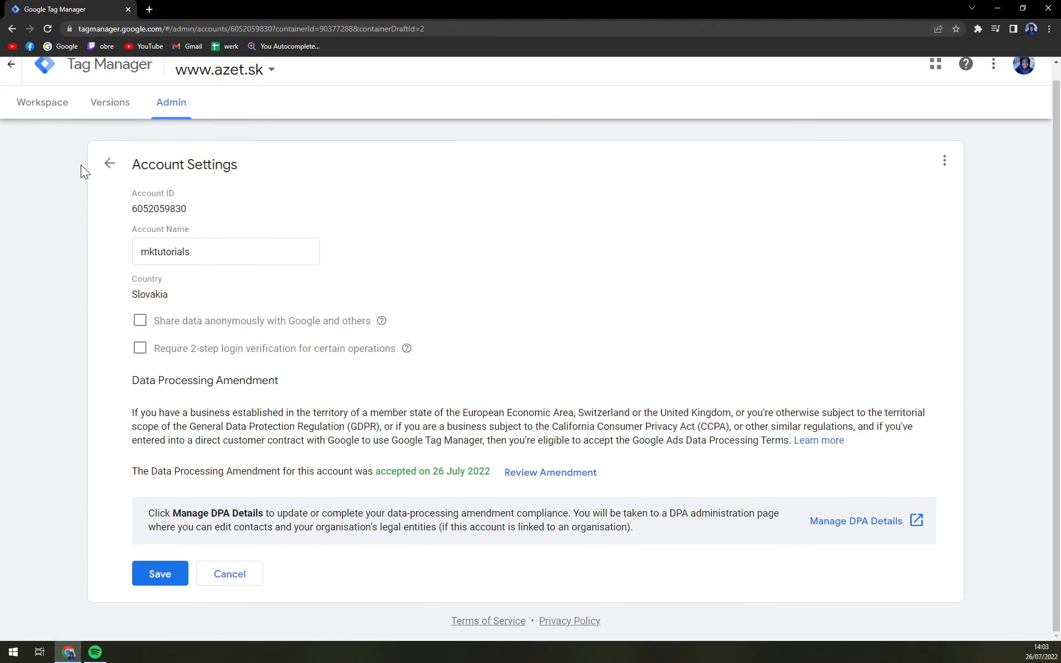
pyautogui.click(108, 164)
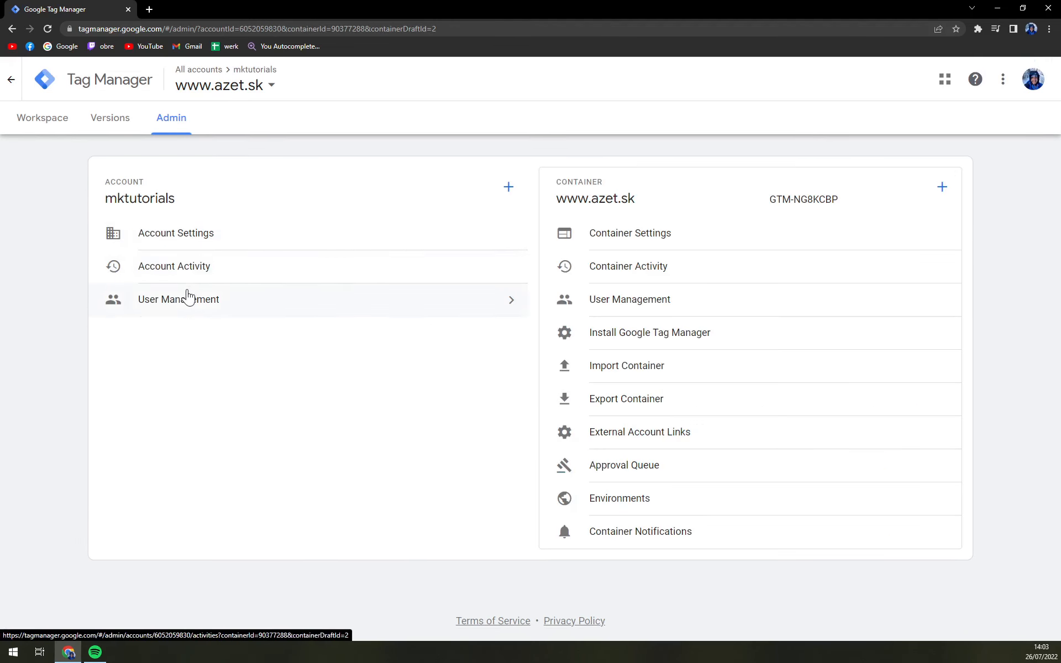
# Examine the account's user permissions and the new-user invitation form, including its container permission levels, without sending an invitation.
pyautogui.click(182, 303)
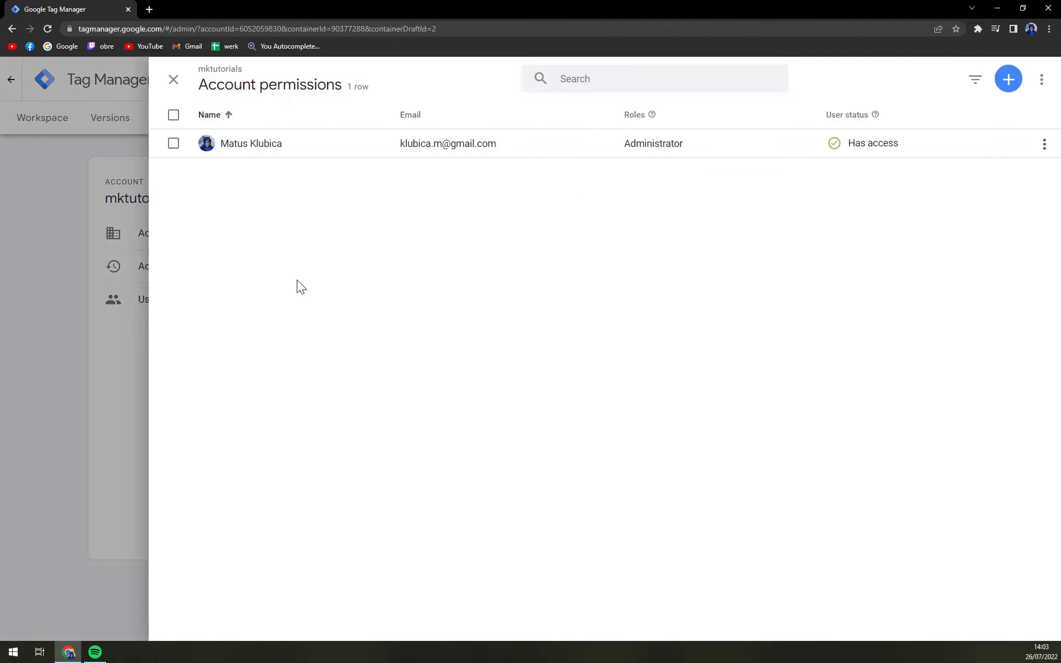
pyautogui.click(1008, 79)
pyautogui.click(964, 126)
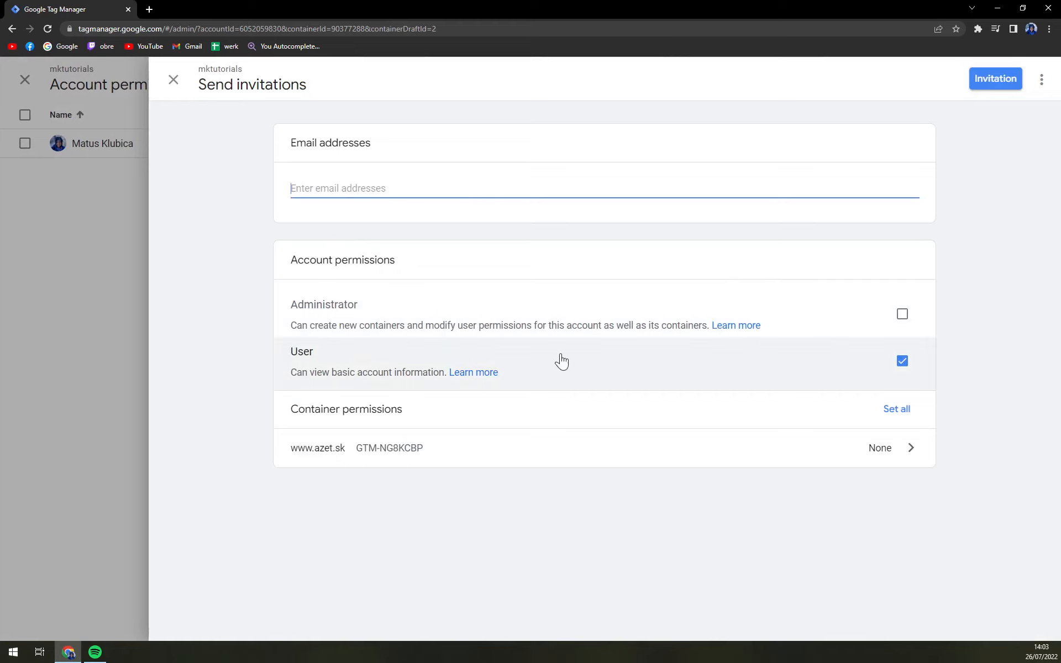
pyautogui.click(898, 412)
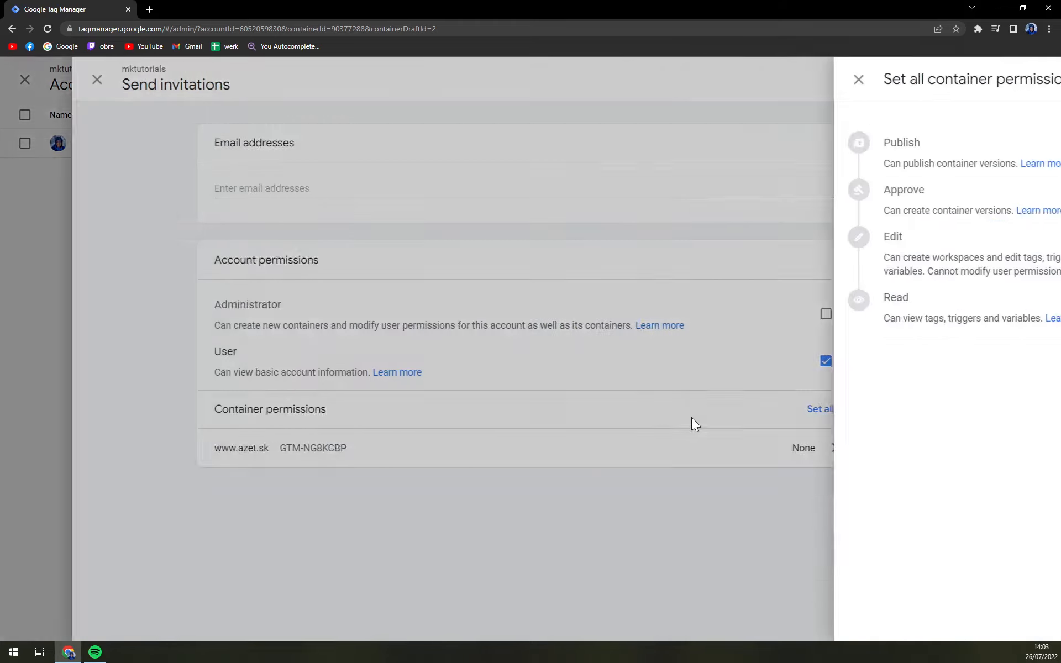
pyautogui.click(464, 154)
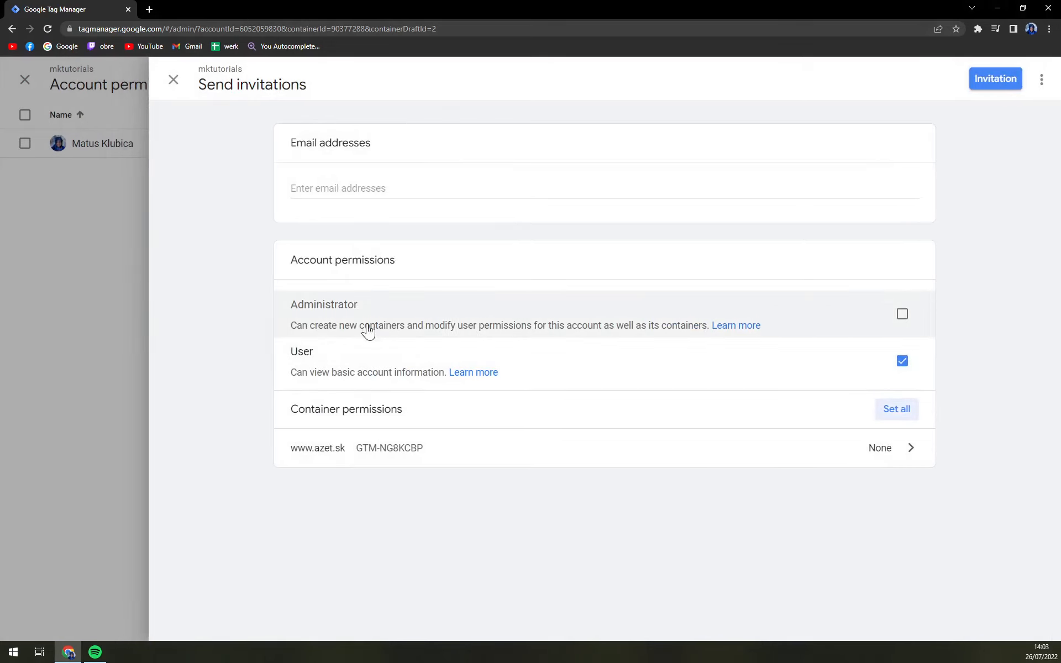
pyautogui.click(173, 80)
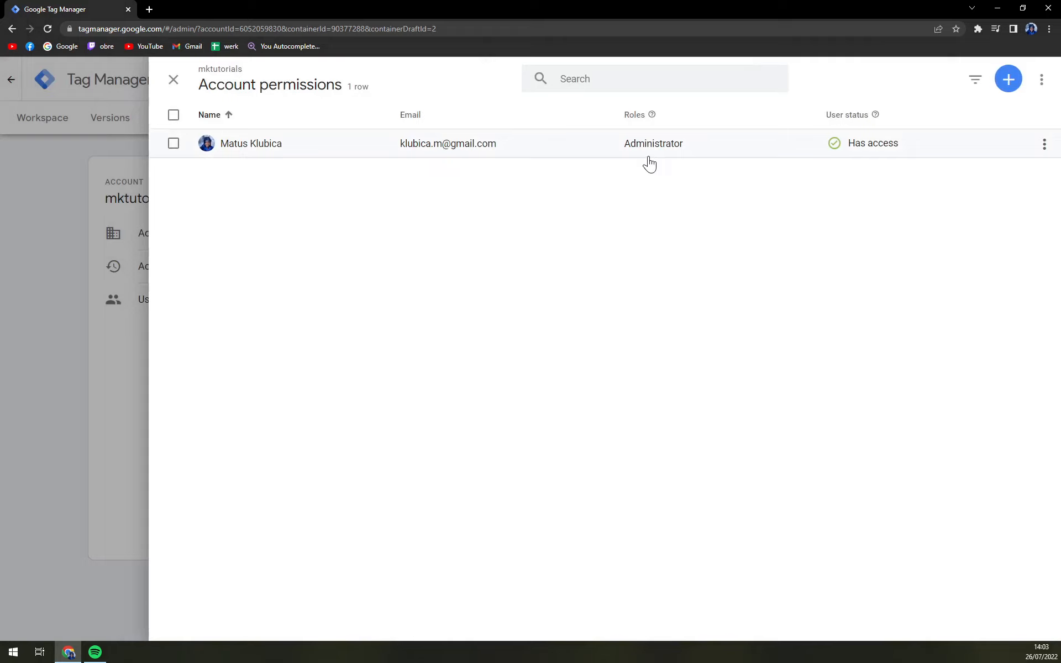
# Look at the blank form for adding users once more and close the account permissions without inviting anyone.
pyautogui.click(1007, 81)
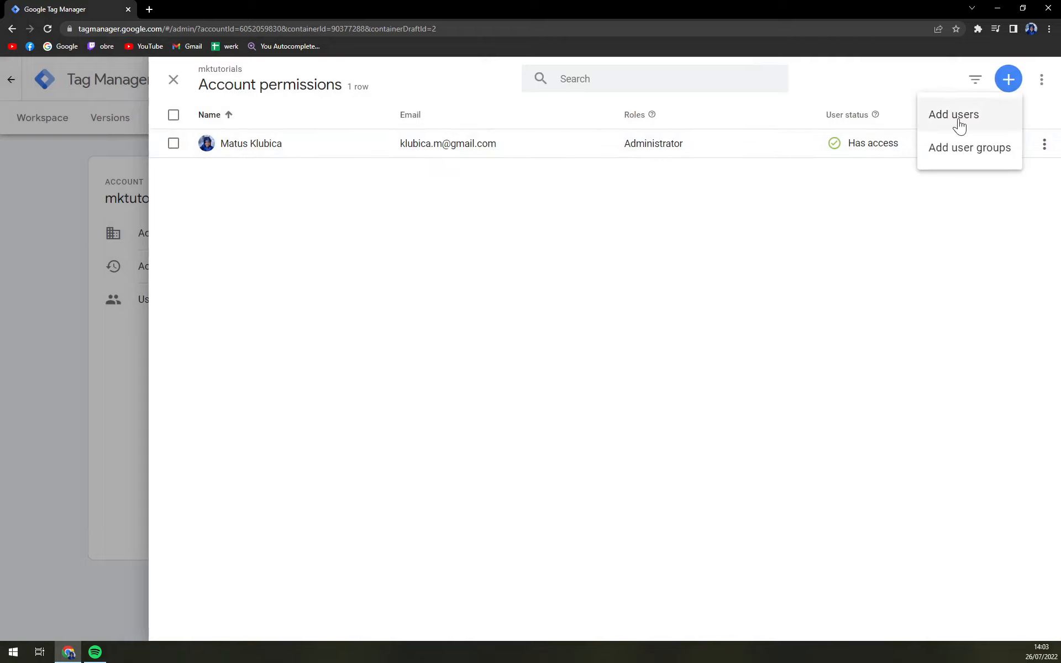
pyautogui.click(961, 124)
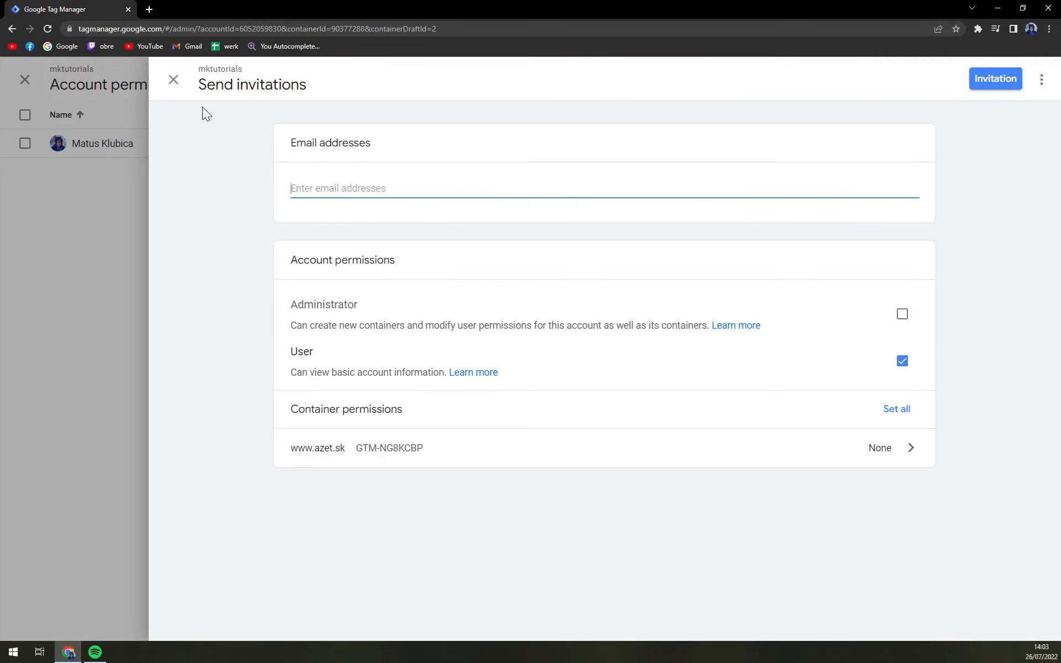
pyautogui.click(173, 80)
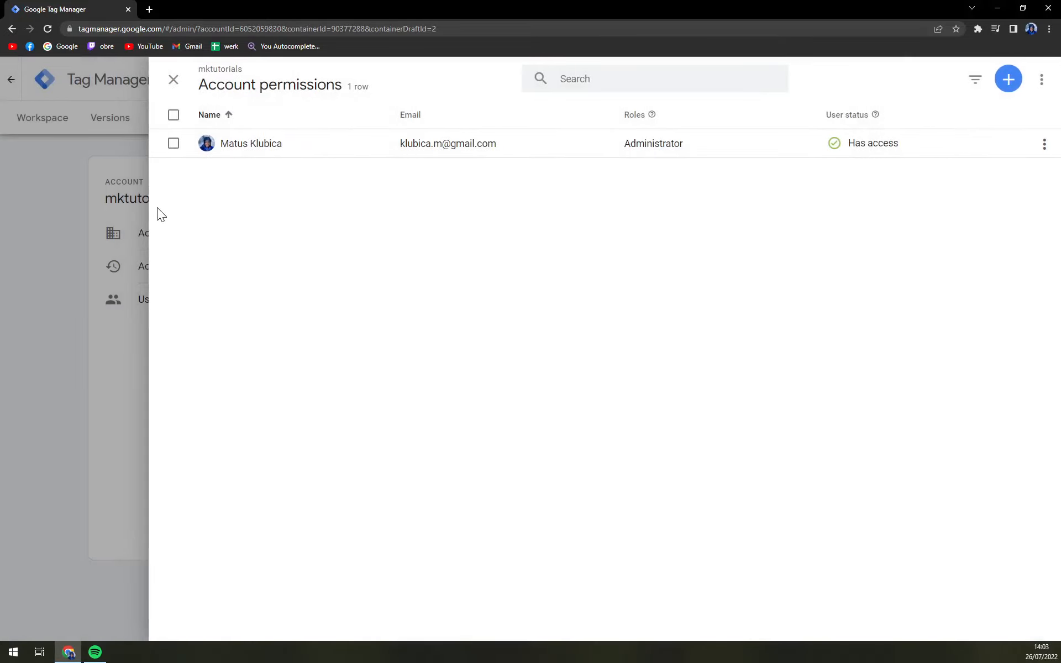
pyautogui.click(175, 82)
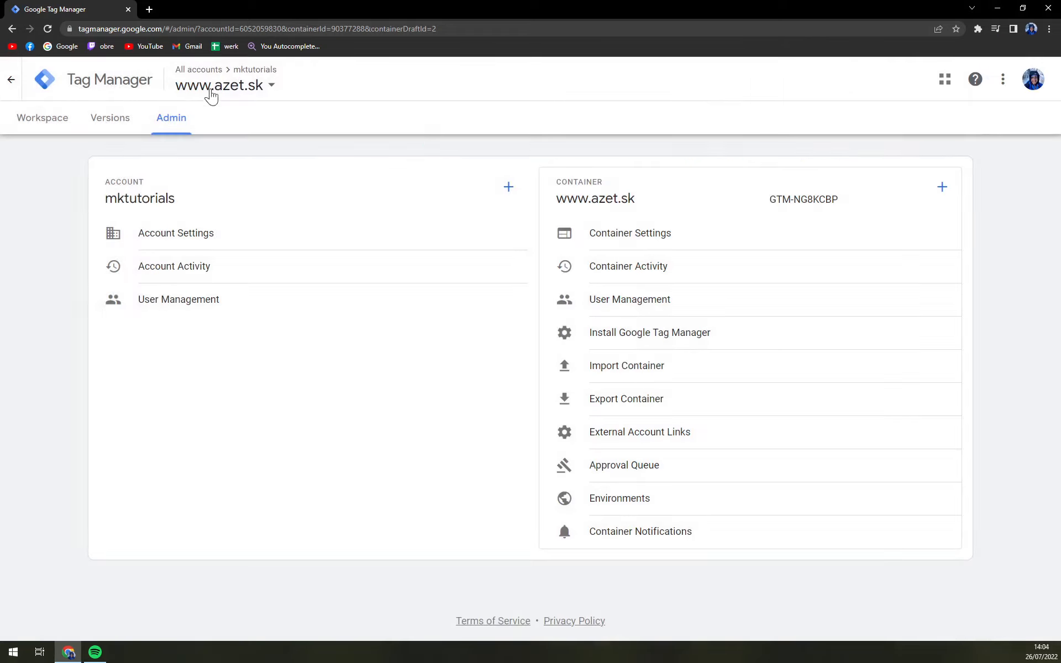
# Open Google Analytics from the product switcher, view its home page, and return to Tag Manager.
pyautogui.click(950, 82)
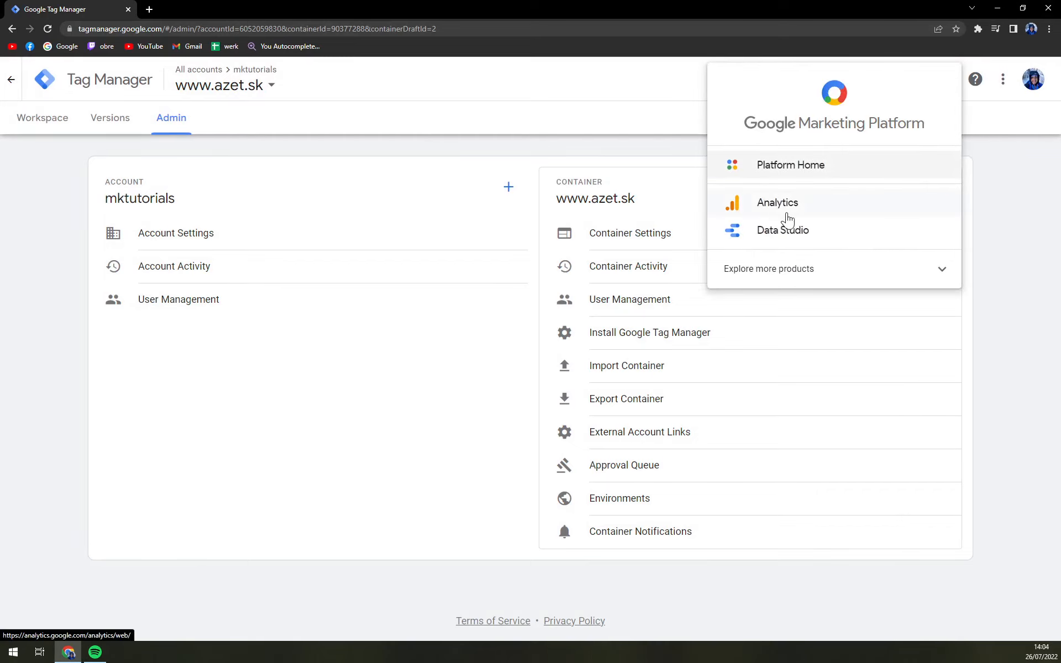
pyautogui.click(816, 210)
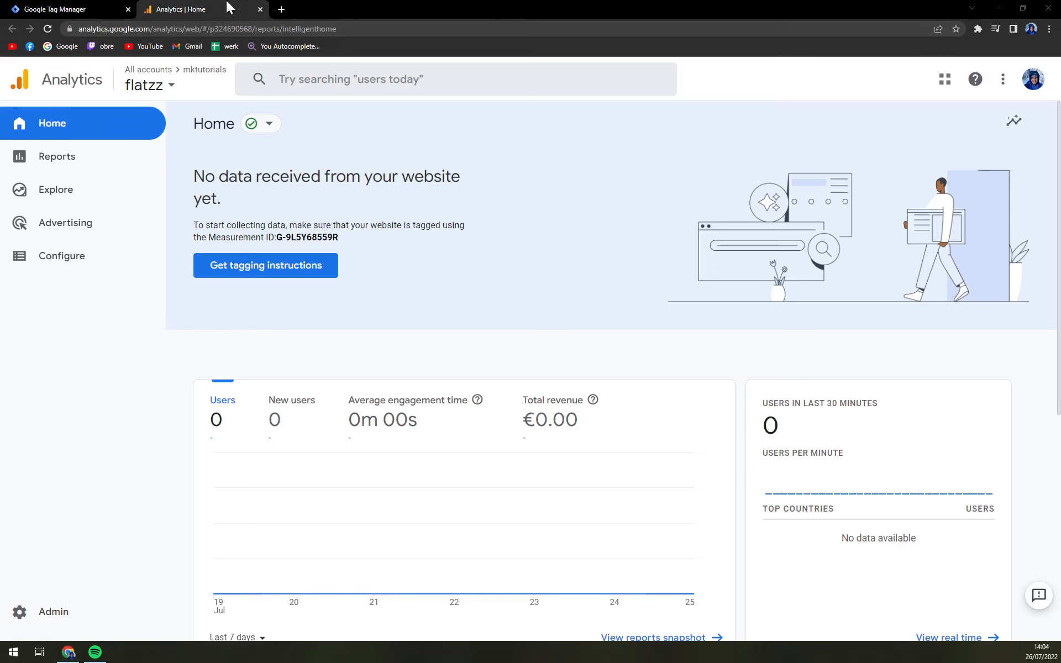
pyautogui.hotkey('ctrl', 'Tab')
# View the Google Marketing Platform home page, and close both the platform and Analytics pages.
pyautogui.click(943, 83)
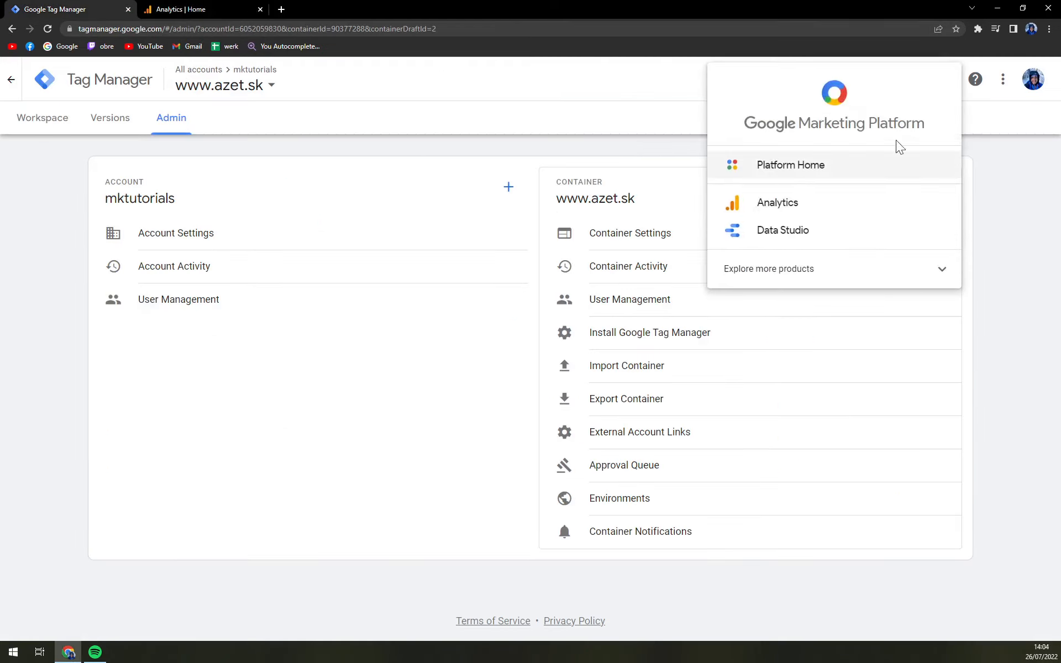
pyautogui.click(779, 166)
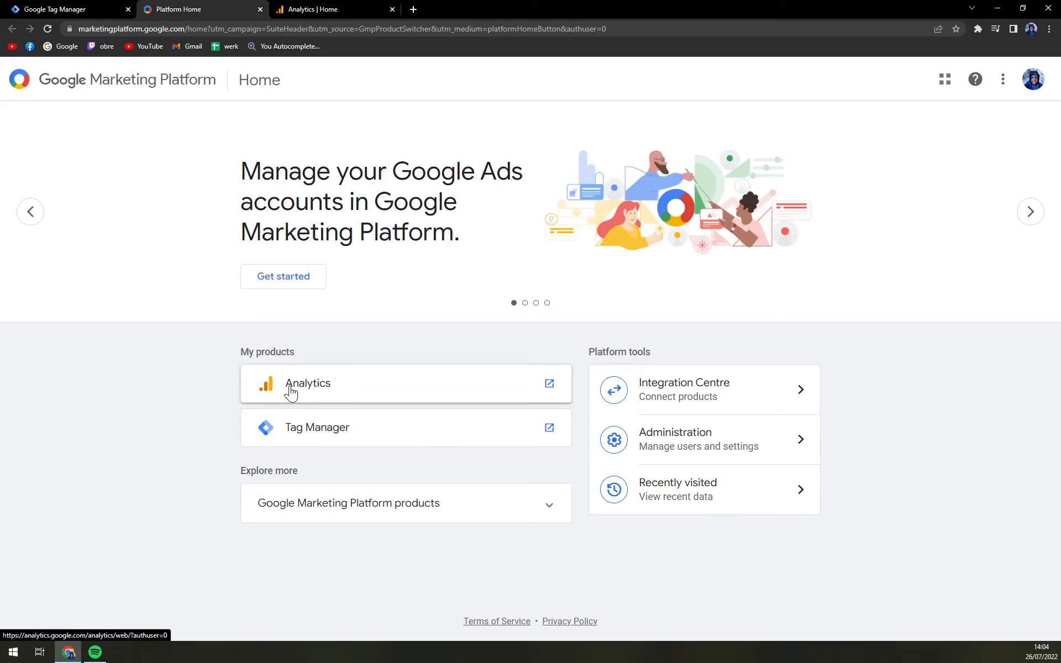
pyautogui.click(259, 10)
pyautogui.click(258, 10)
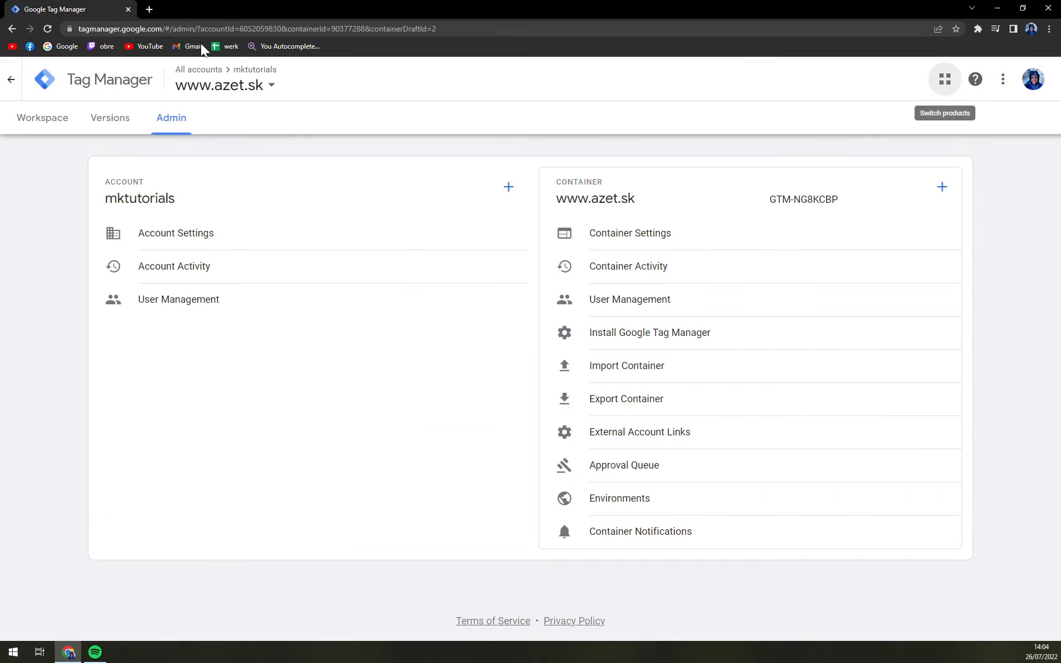
# Review the user settings, including the language, marketing email and default container notification preferences.
pyautogui.click(1003, 80)
pyautogui.click(934, 88)
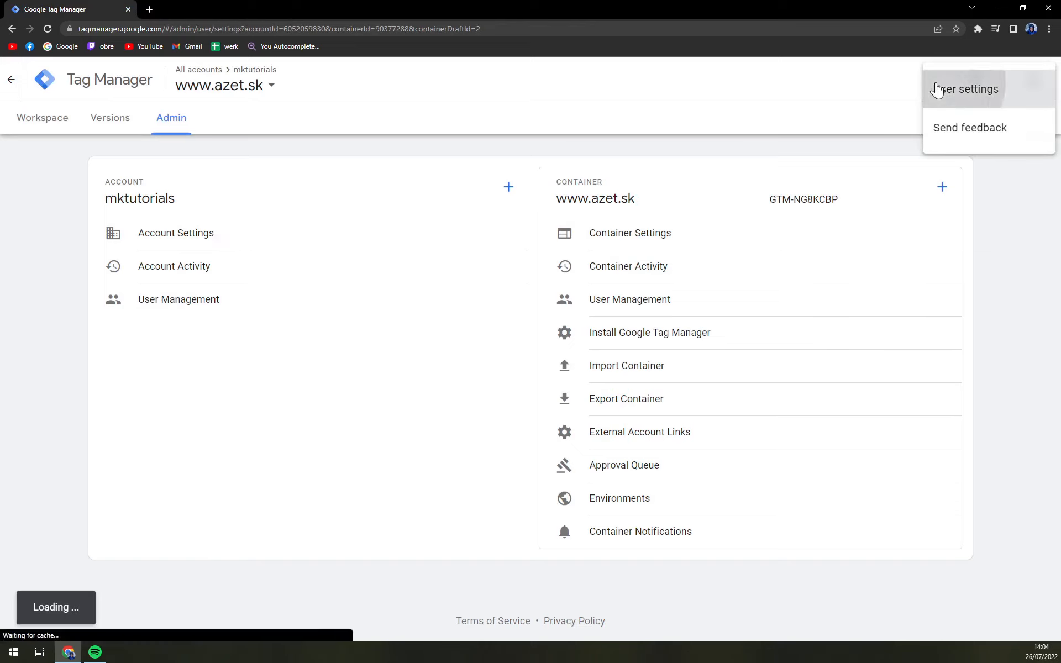
pyautogui.scroll(-6, 405, 282)
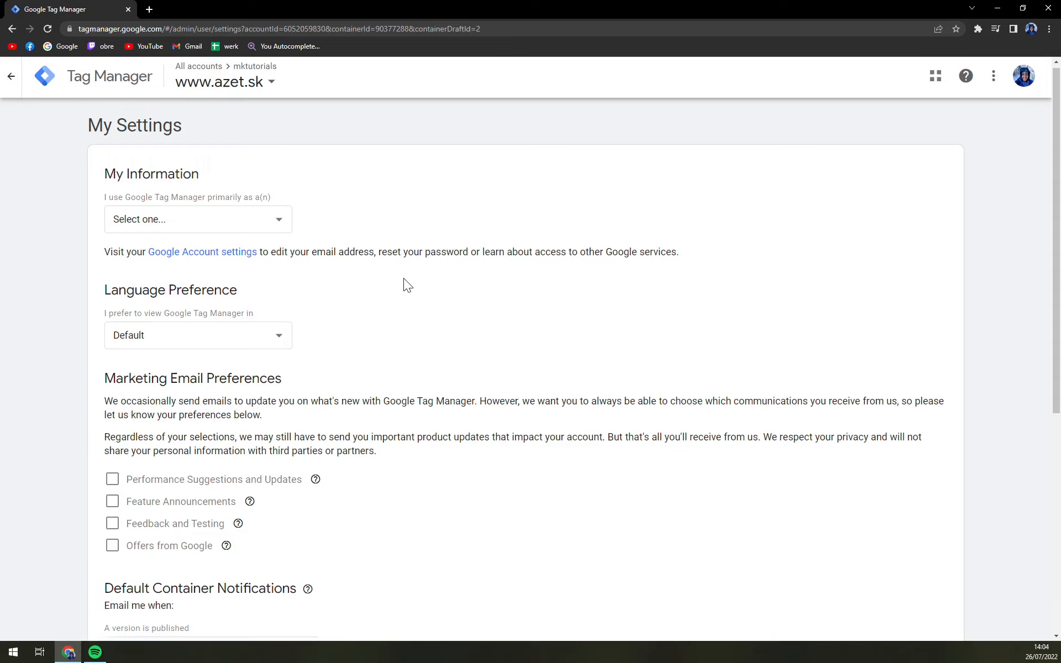
pyautogui.scroll(7, 398, 283)
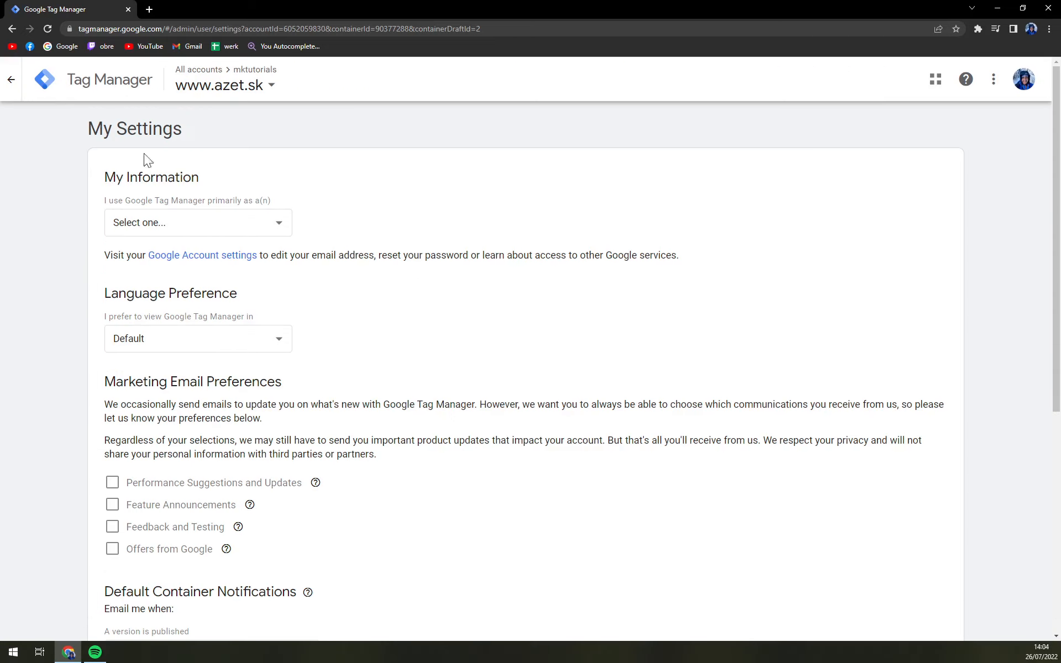
pyautogui.click(53, 93)
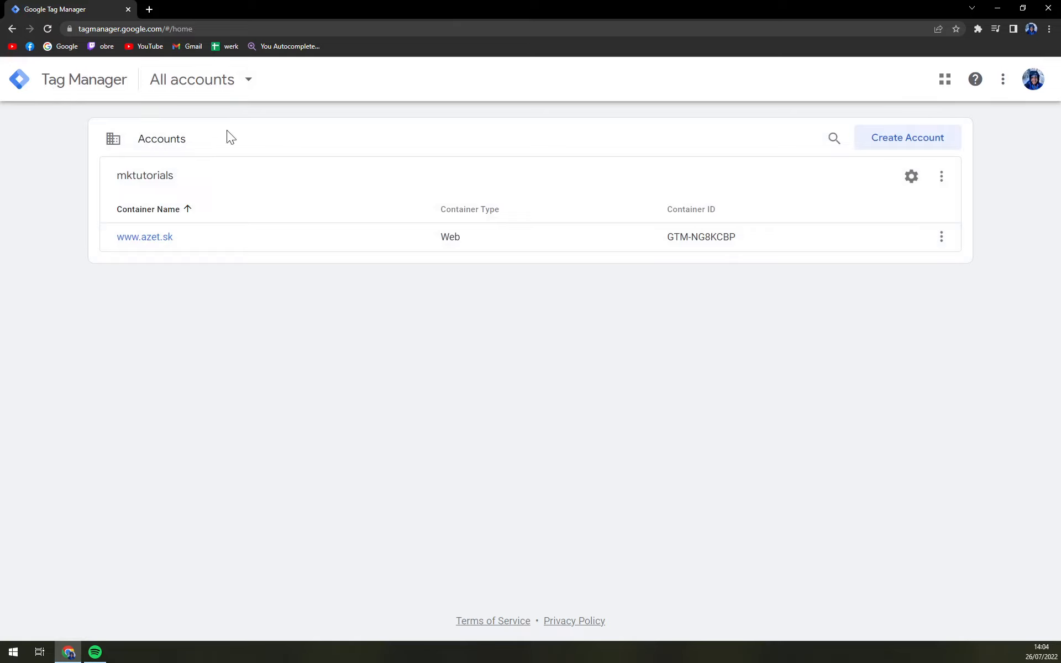
pyautogui.click(152, 238)
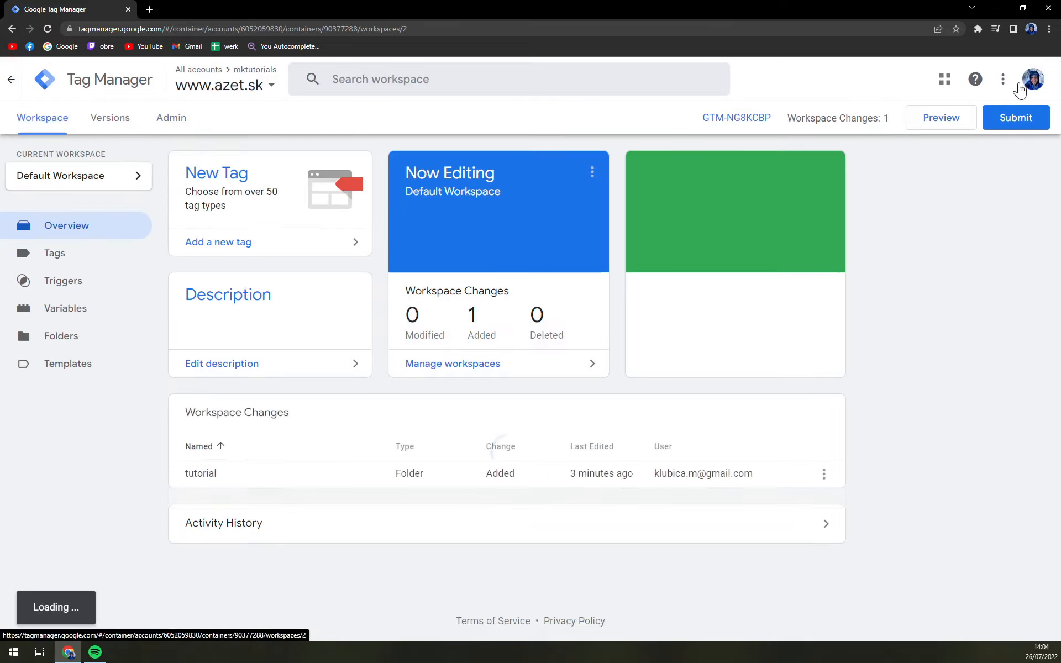
pyautogui.click(1020, 83)
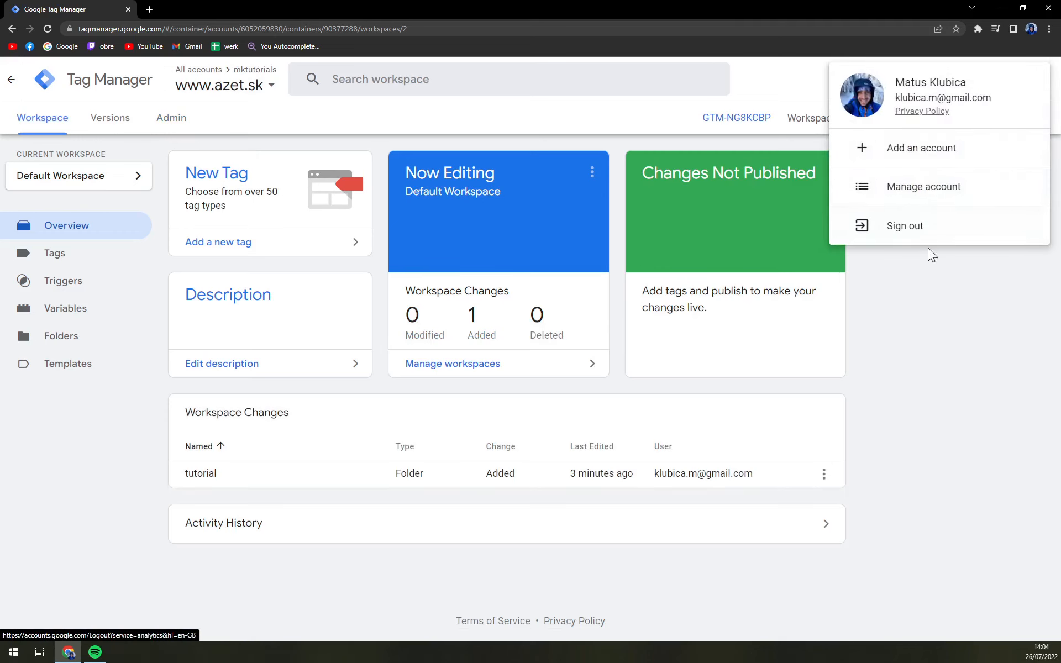
pyautogui.click(939, 326)
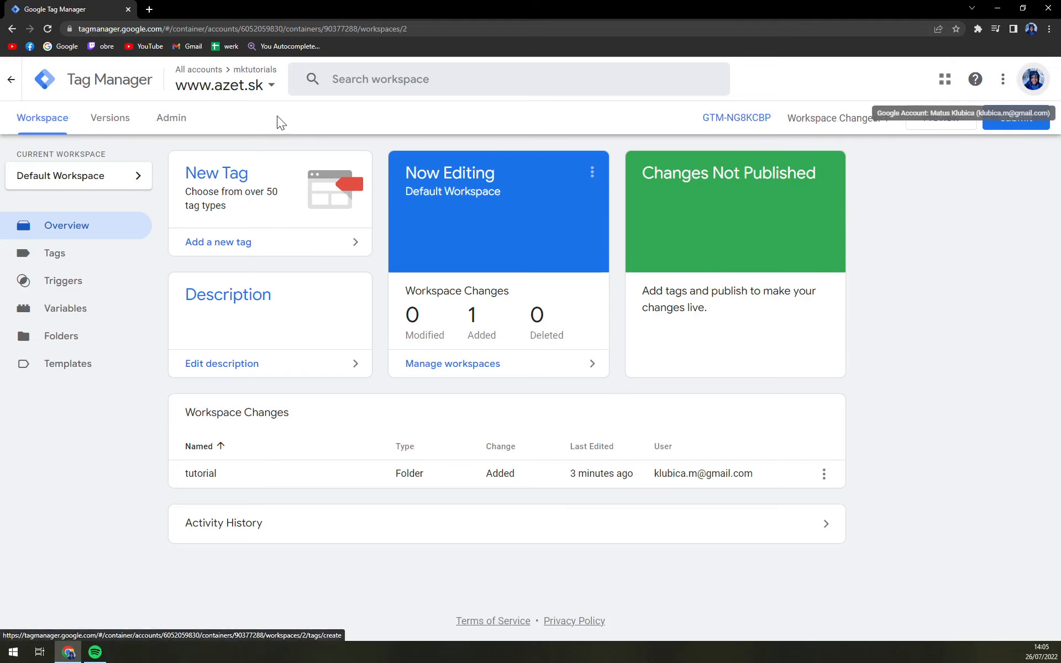
pyautogui.click(332, 79)
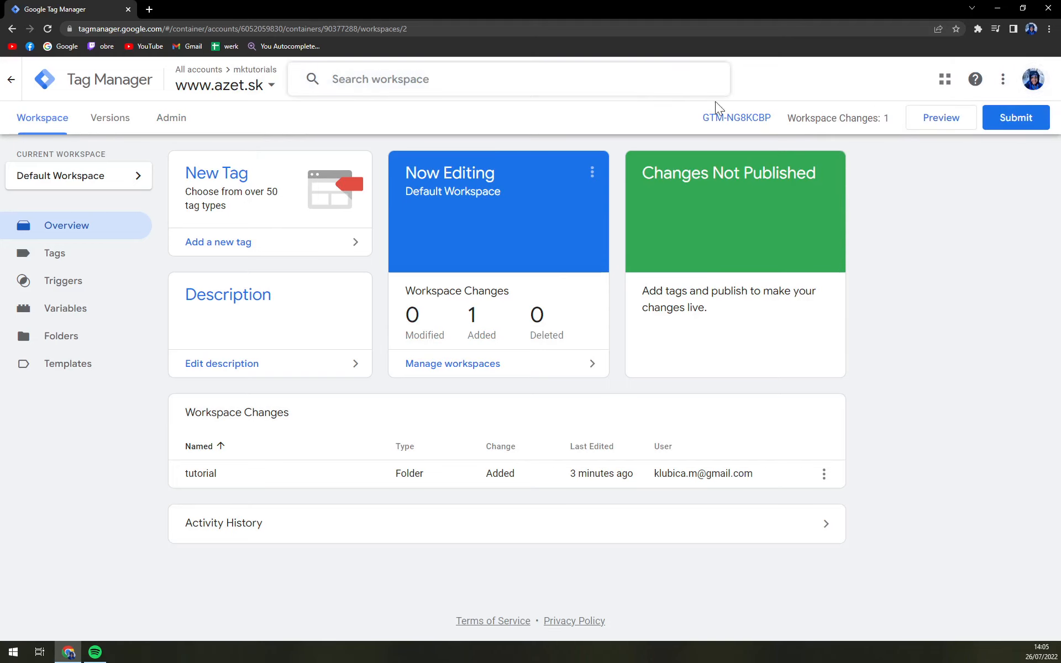
pyautogui.moveTo(672, 107); pyautogui.dragTo(757, 128)
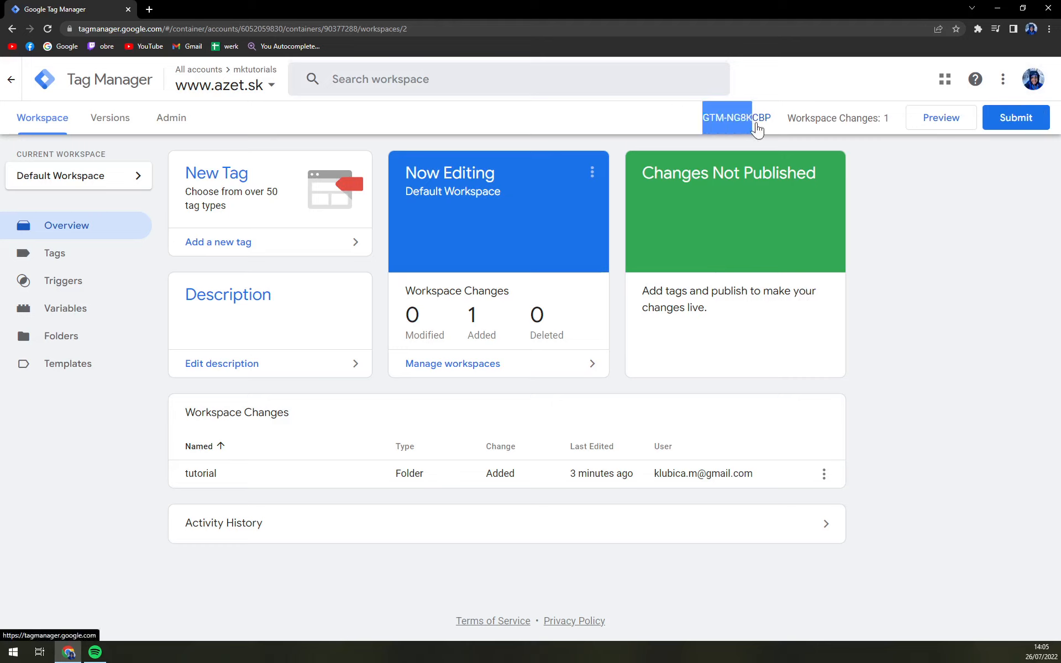
pyautogui.click(927, 240)
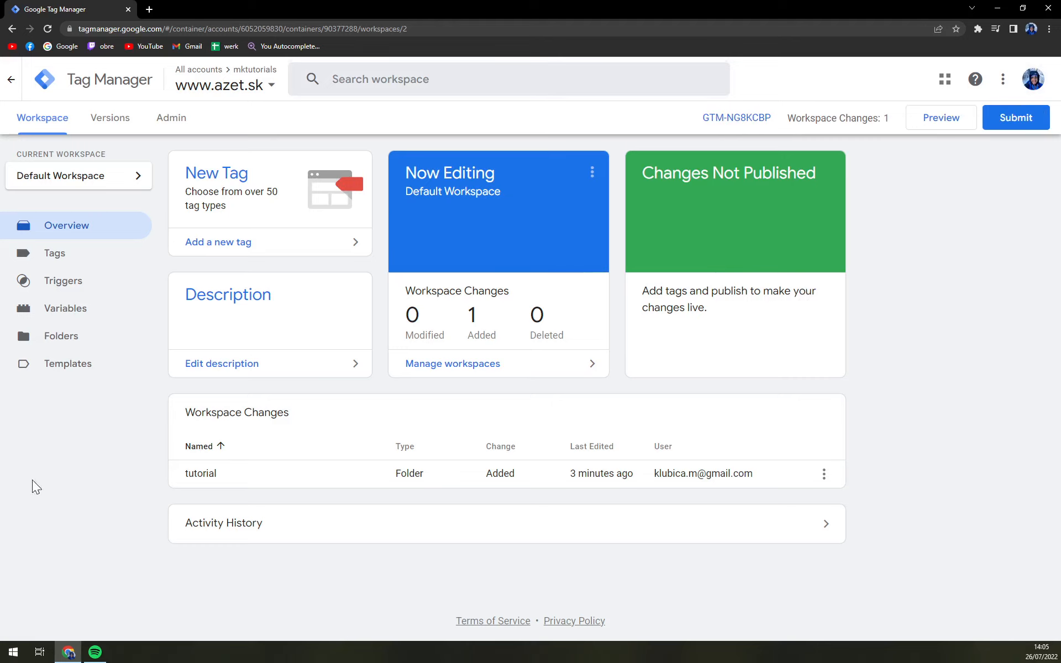